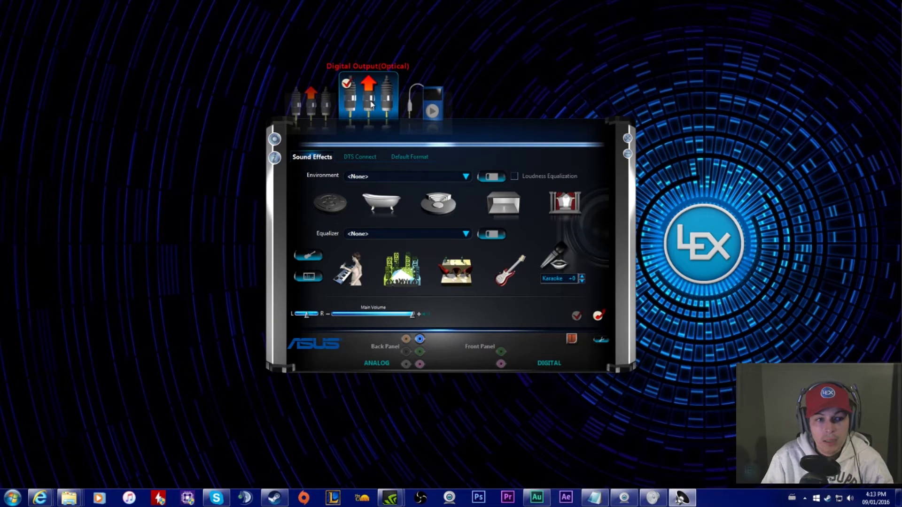
- Verify Dolby Digital Live (5.1 Surround) is the default format, then close Realtek HD Audio Manager
click(420, 156)
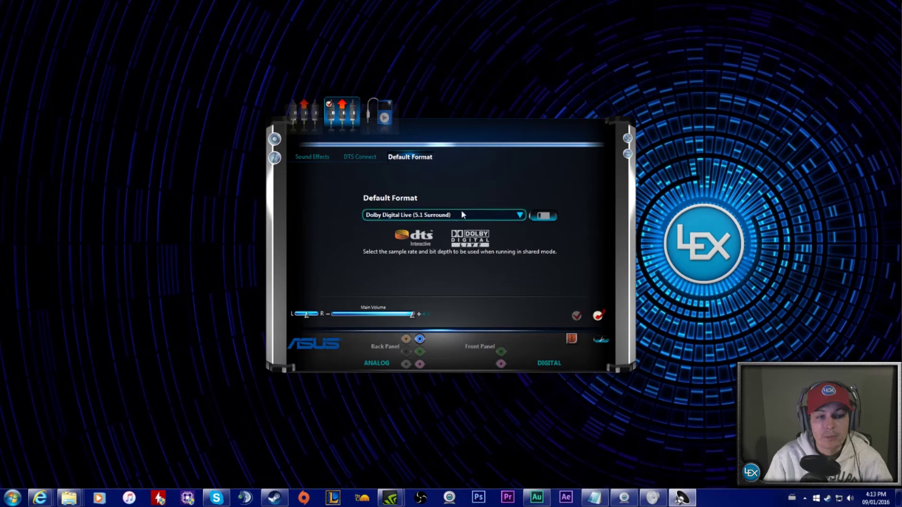
click(628, 137)
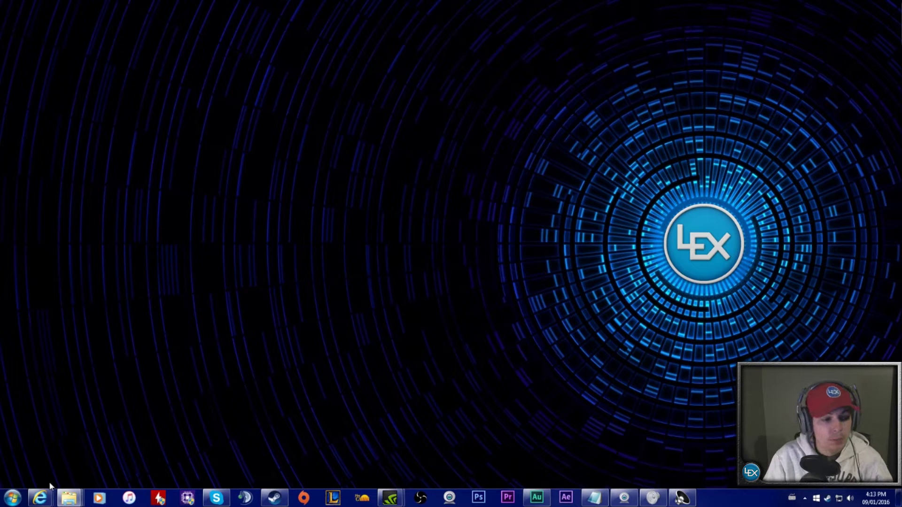
- Open the Control Panel from the Start menu and go to the installed programs list
mouse_move(40, 498)
mouse_move(60, 444)
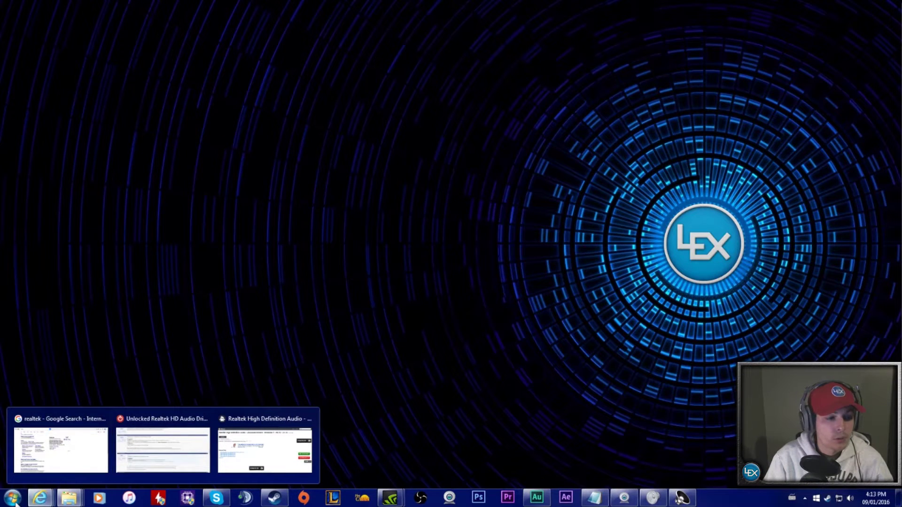
click(14, 501)
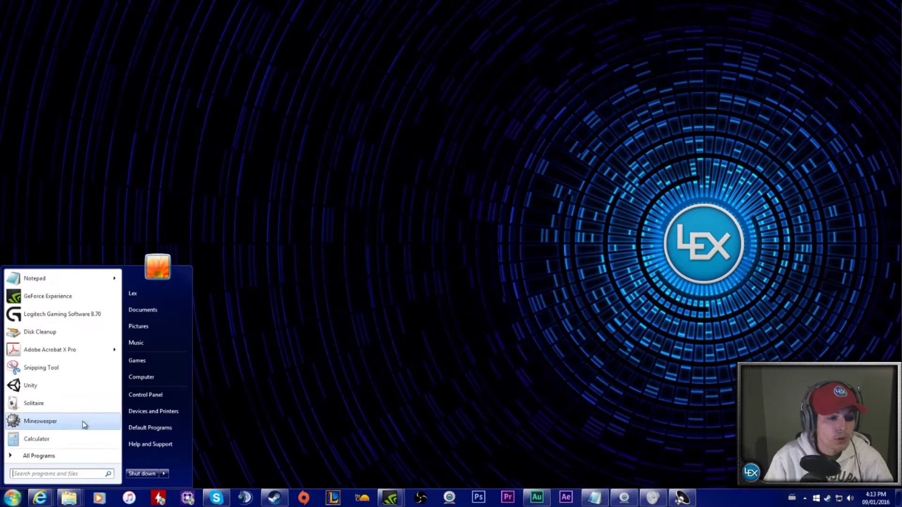
click(139, 397)
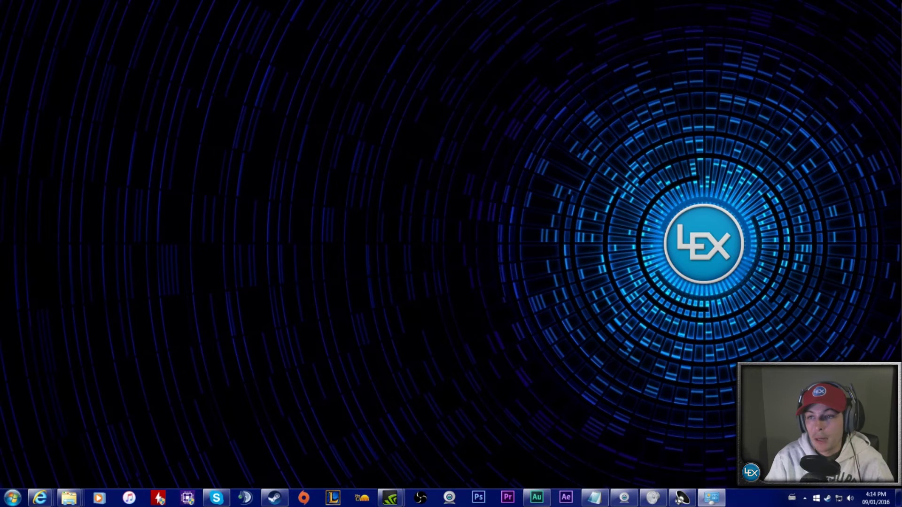
drag(687, 69, 264, 46)
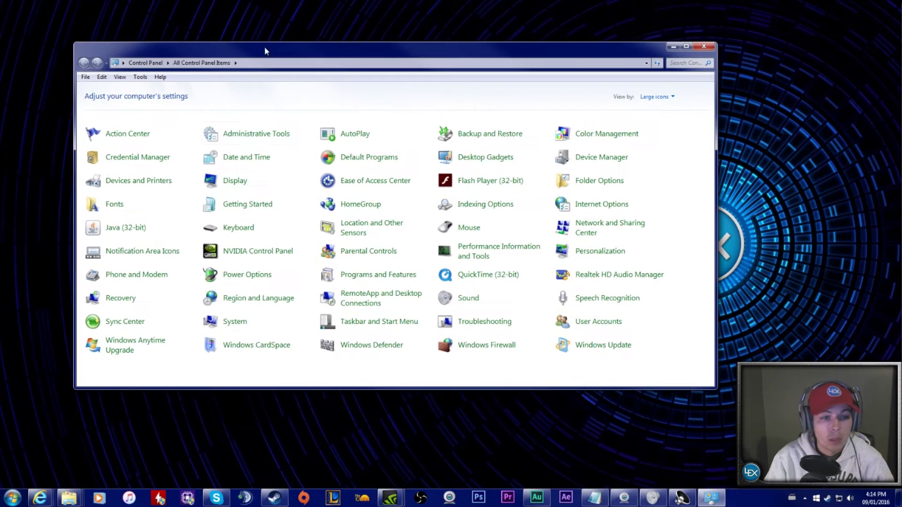
click(359, 277)
- Locate Realtek High Definition Audio Driver, skip uninstalling, and minimize the Control Panel window
scroll(234, 243, down, 4)
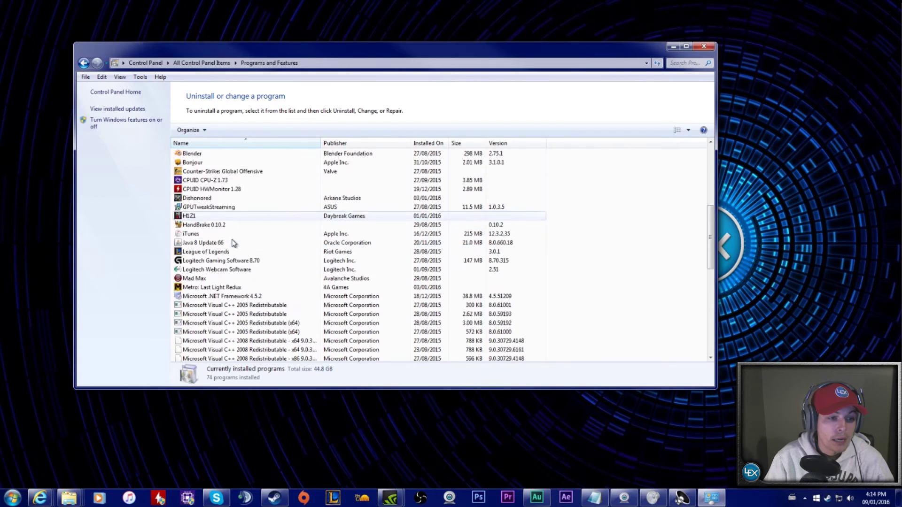
scroll(235, 243, down, 10)
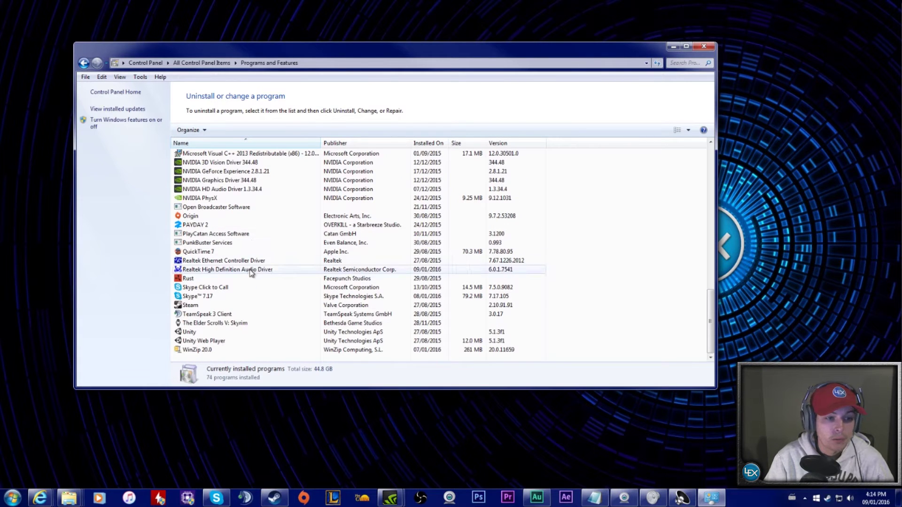
right_click(254, 271)
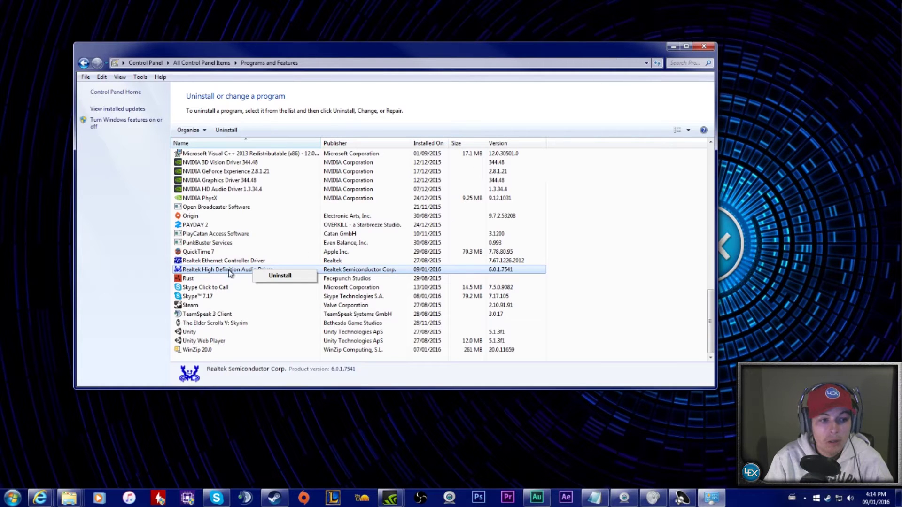
click(672, 46)
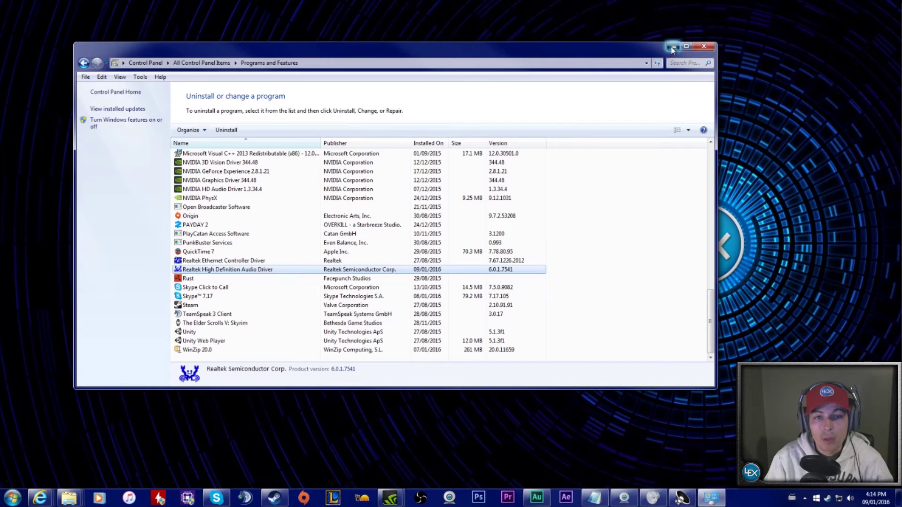
click(671, 46)
- From the realtek search results, open the official Realtek website and its Downloads page
mouse_move(40, 498)
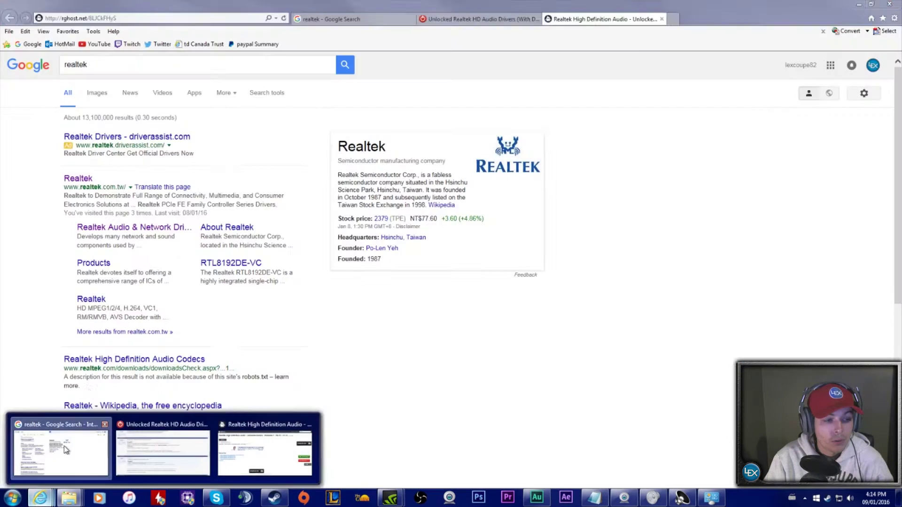
click(60, 444)
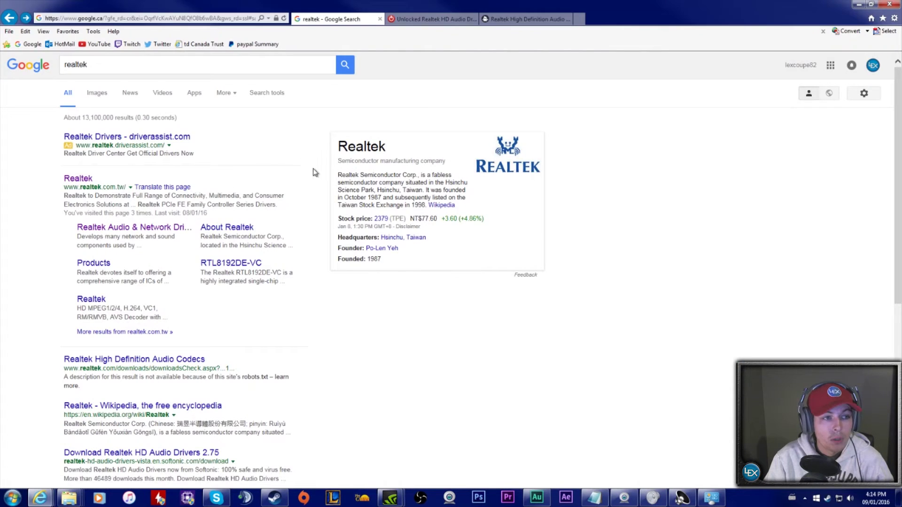
click(80, 180)
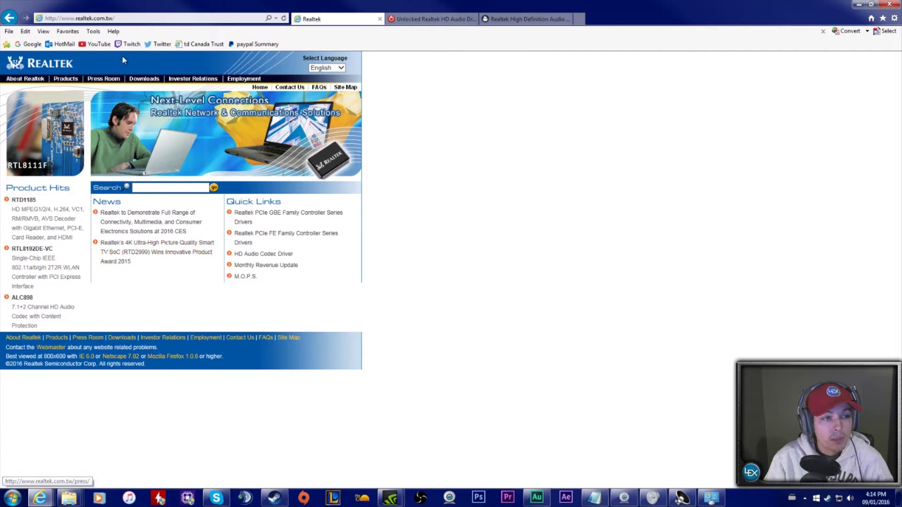
click(152, 79)
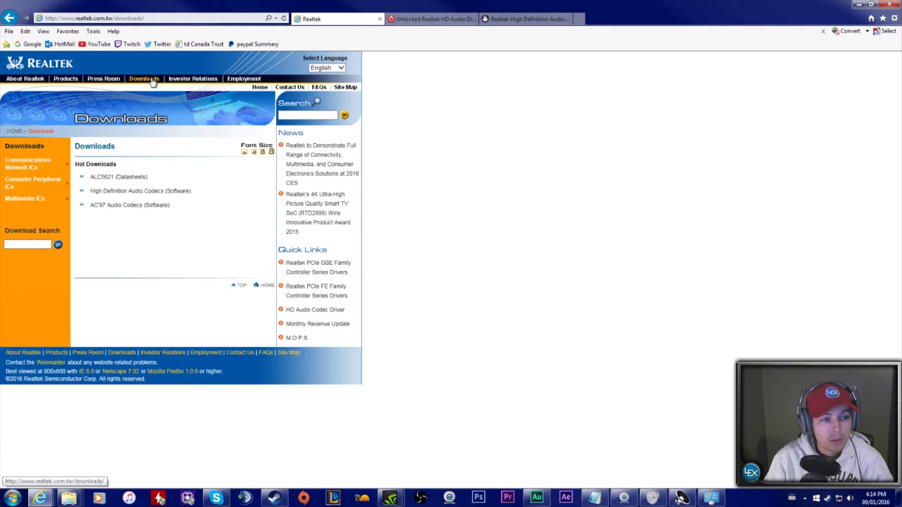
- Open High Definition Audio Codecs (Software), accept the terms, and scroll the R2.79 driver table
click(131, 194)
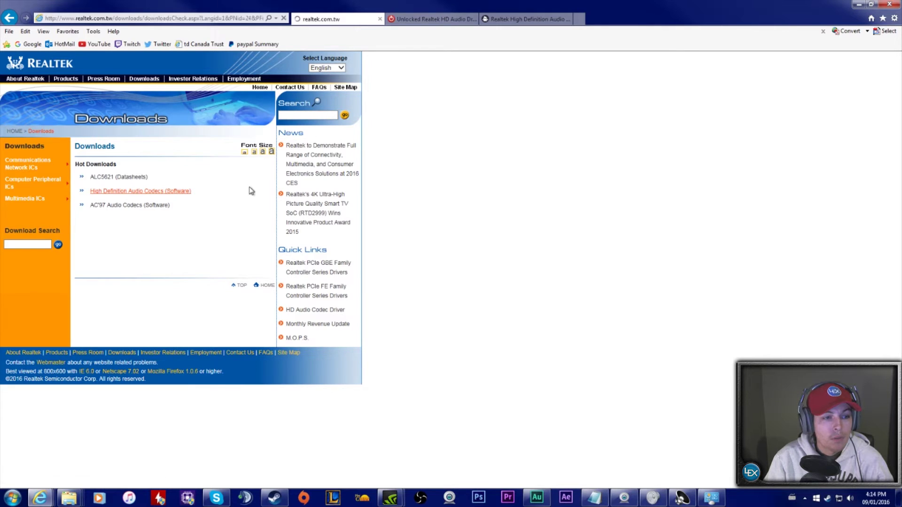
click(81, 196)
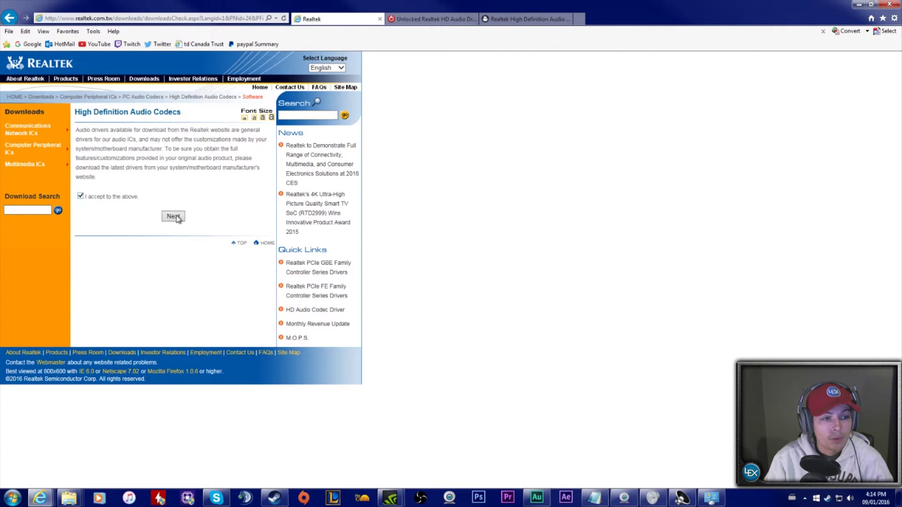
click(175, 217)
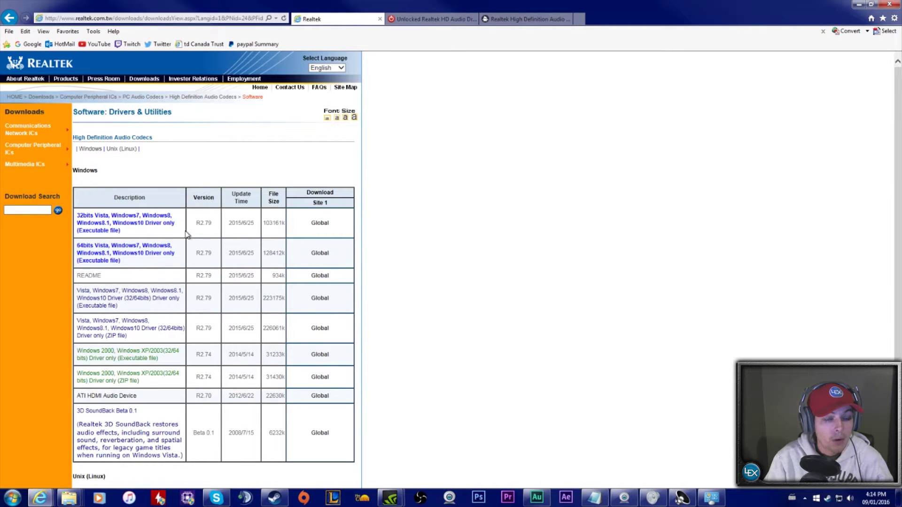
scroll(216, 227, down, 3)
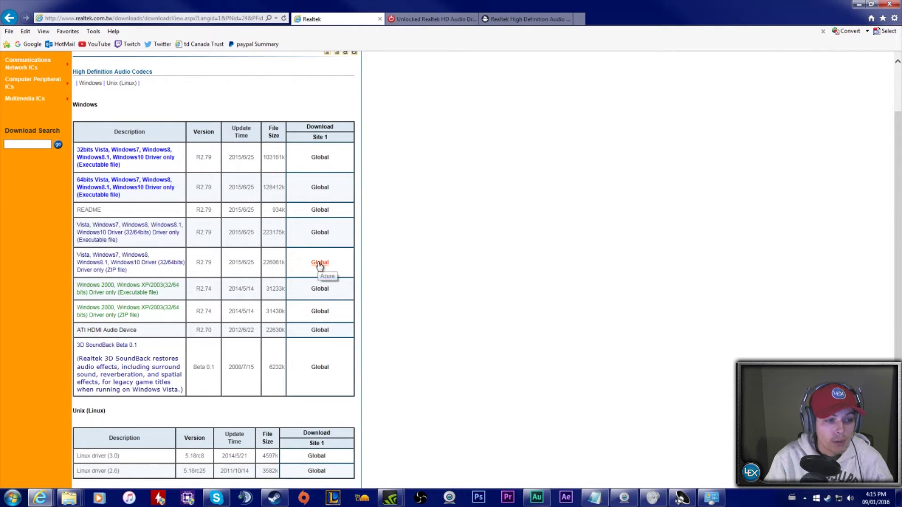
- Download the R2.79 Windows 7–10 ZIP driver via Global and allow Explorer to open its folder
click(319, 263)
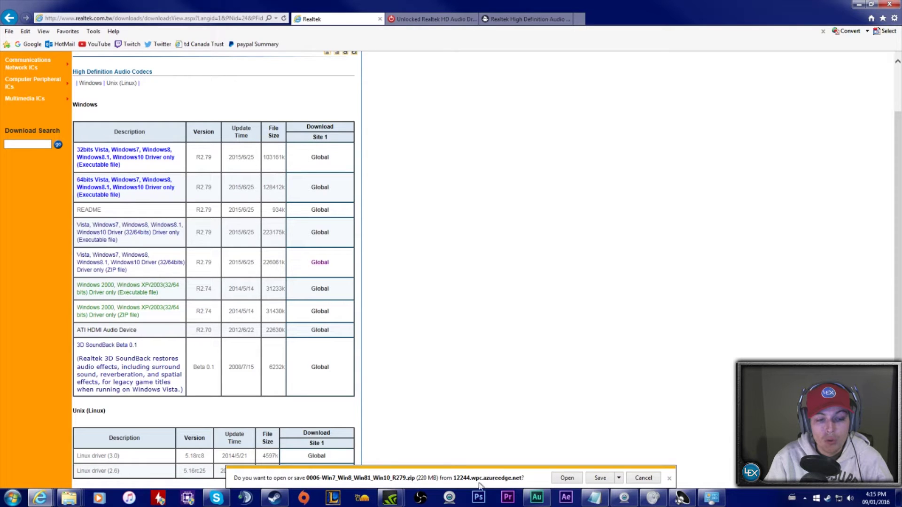
click(669, 479)
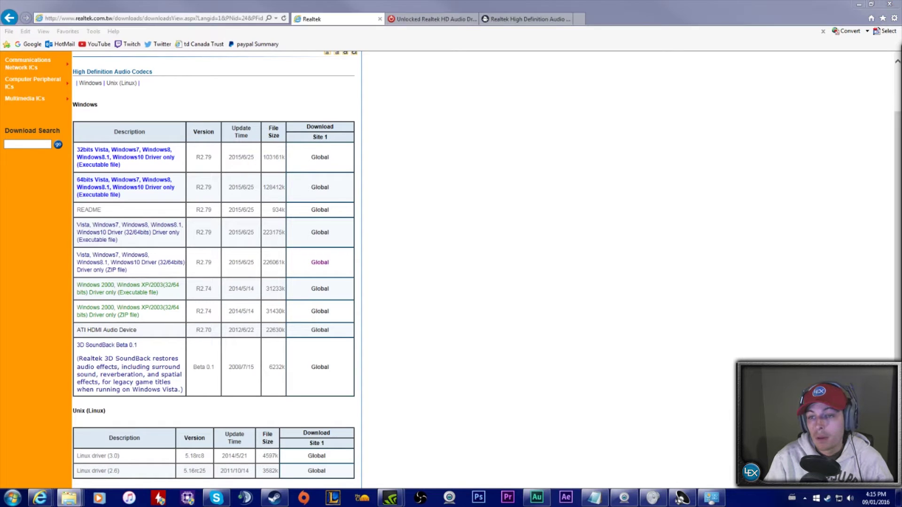
drag(901, 159, 531, 137)
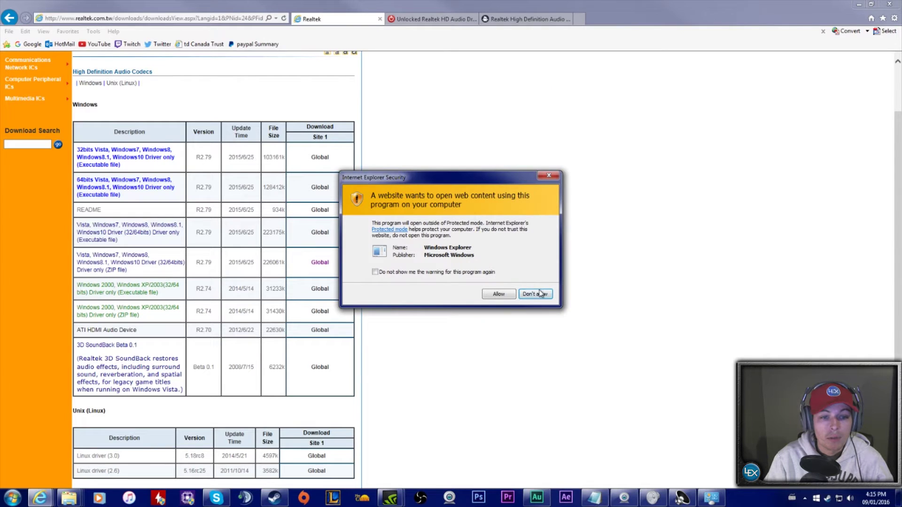
click(507, 295)
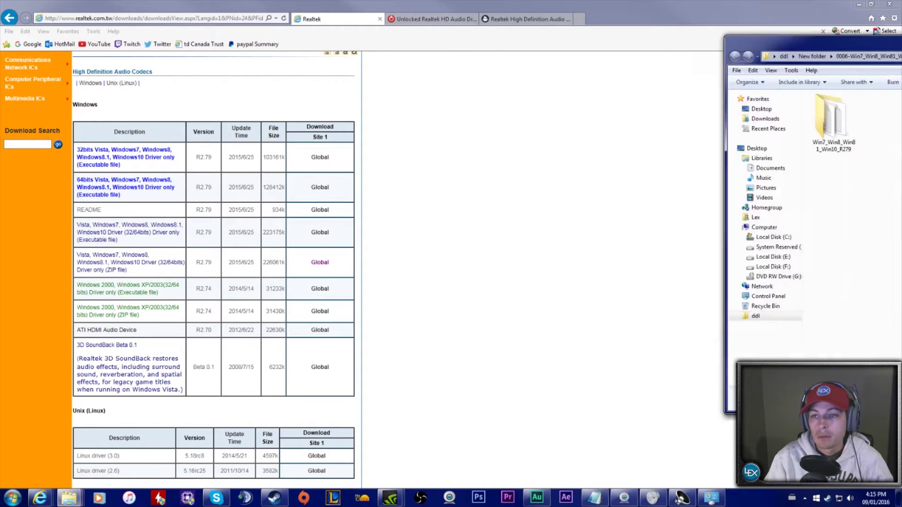
- Browse into 0006-Win7_Win8_Win81_Win10_R279 > Win7_Win8_Win81_Win10_R279 and review its 47 setup files
click(396, 78)
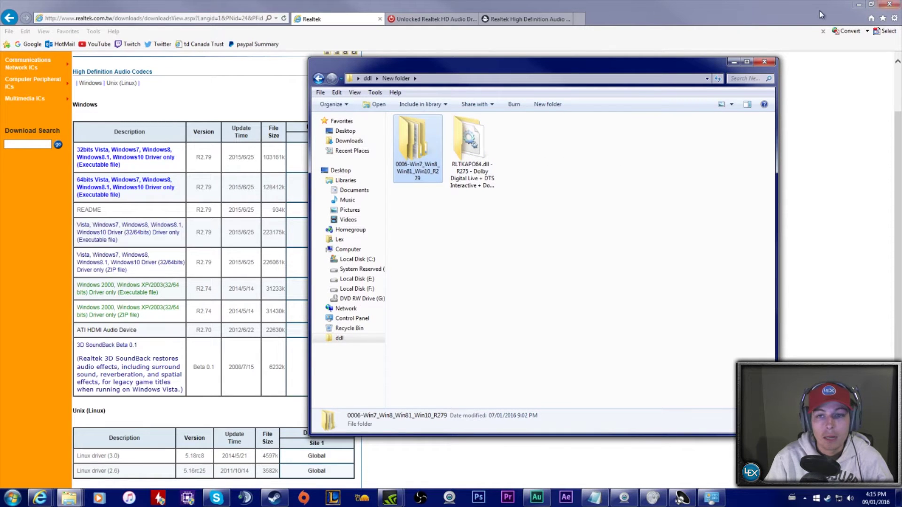
mouse_move(416, 146)
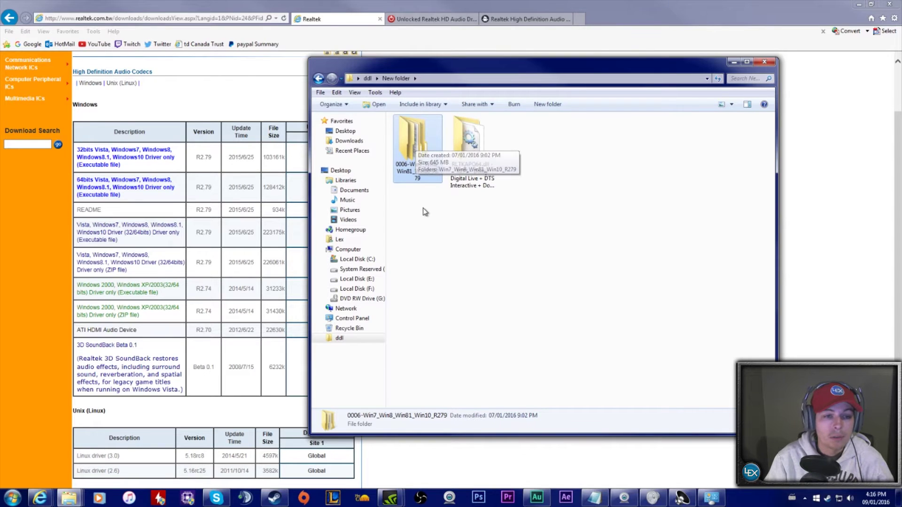
double_click(411, 139)
double_click(418, 141)
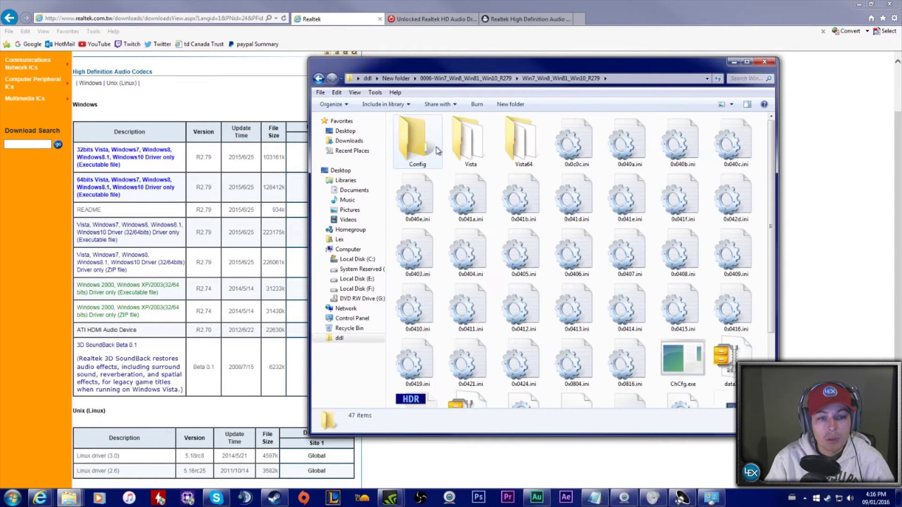
scroll(588, 284, down, 3)
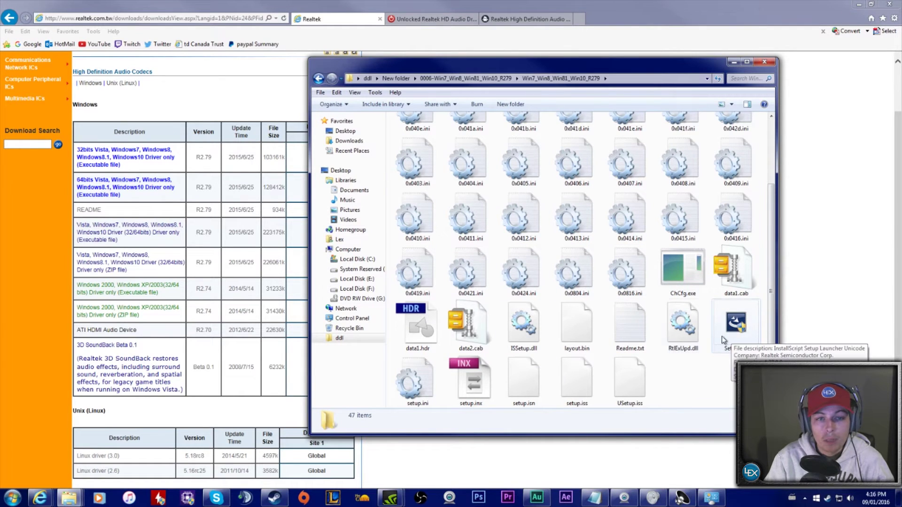
scroll(722, 340, up, 2)
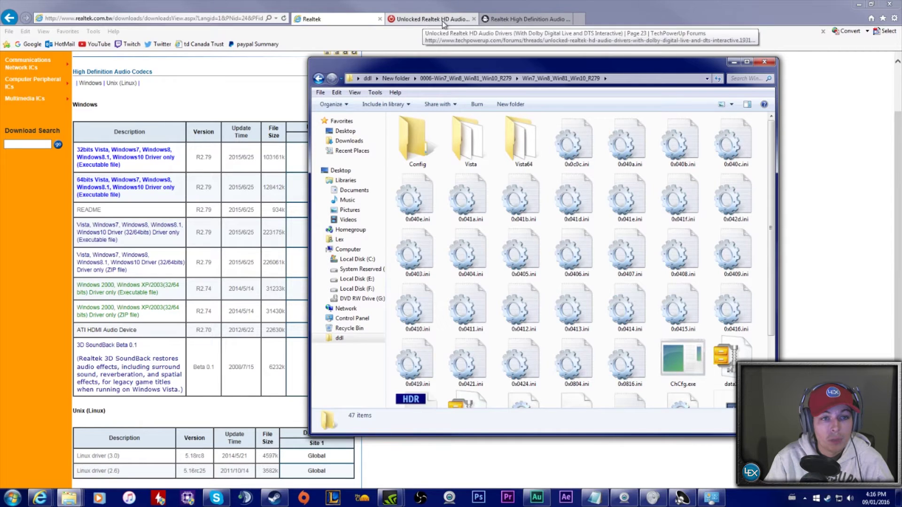
click(523, 20)
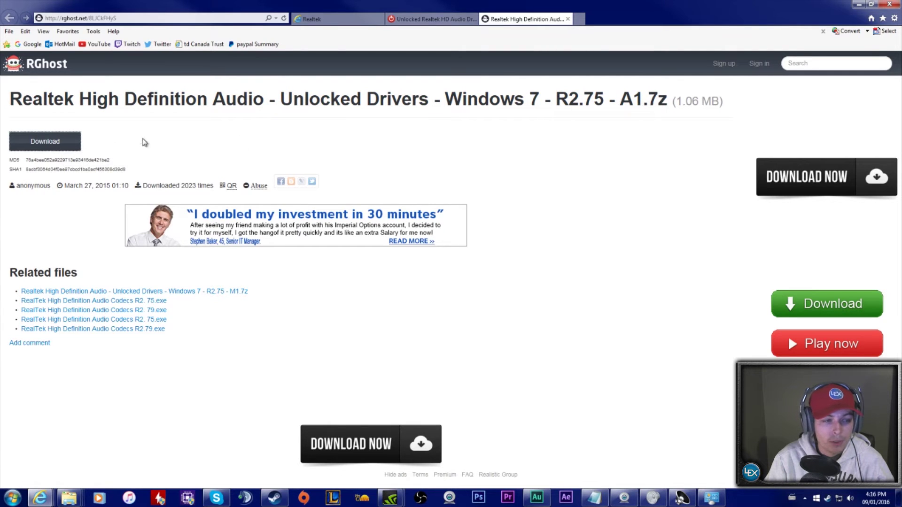
- Copy the unlocked RltkAPO64.dll from the RLTKAPO64 folder
click(338, 20)
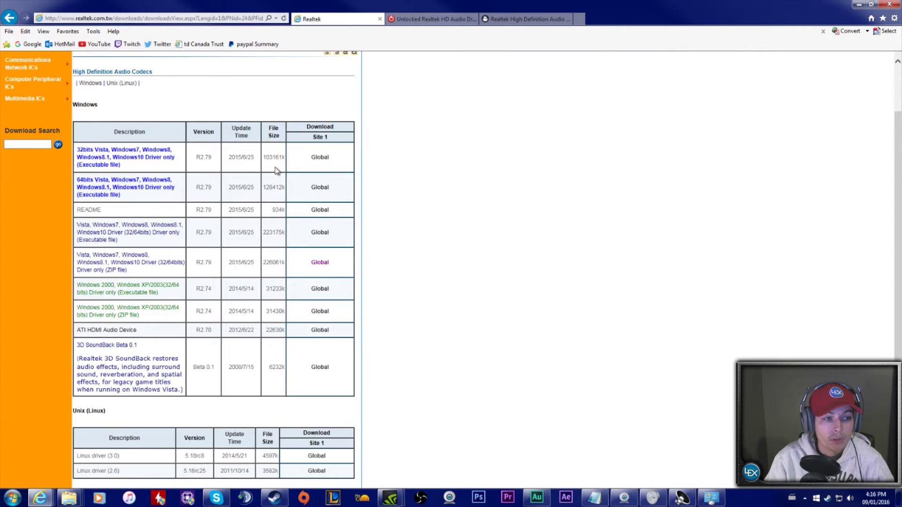
click(524, 19)
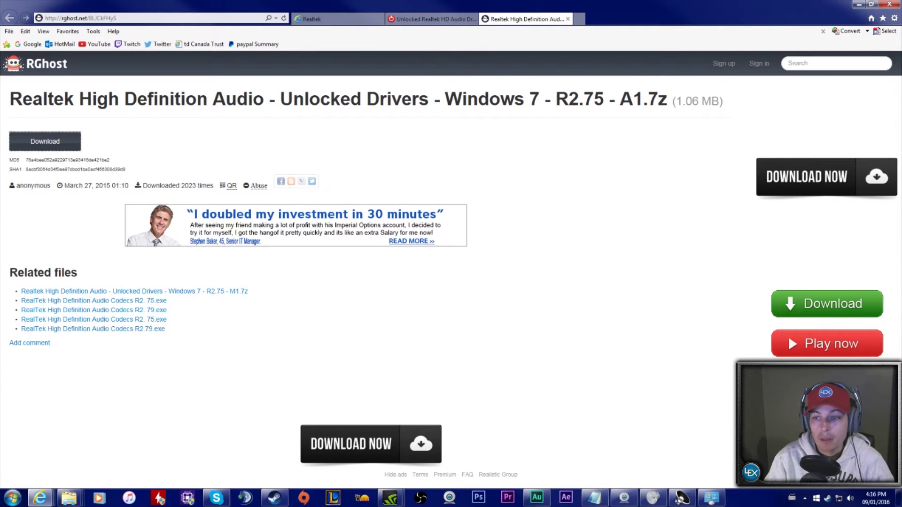
key(alt+Tab)
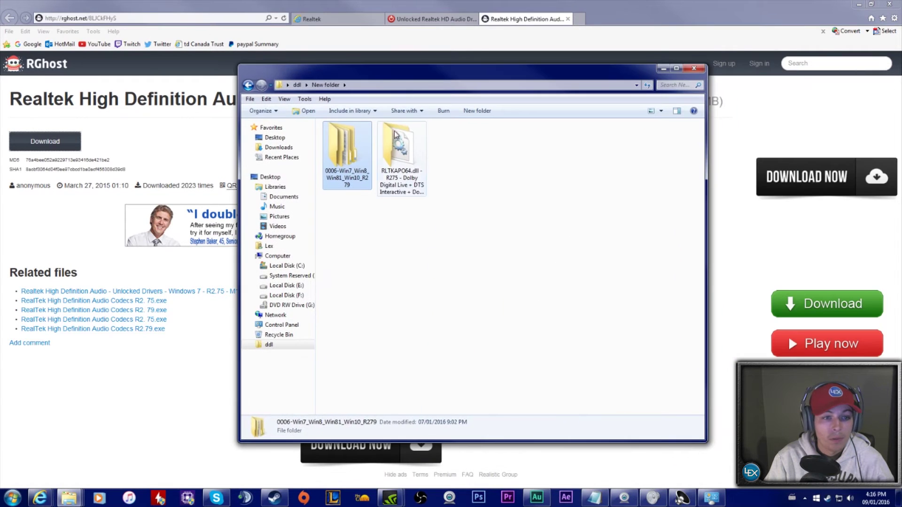
double_click(399, 141)
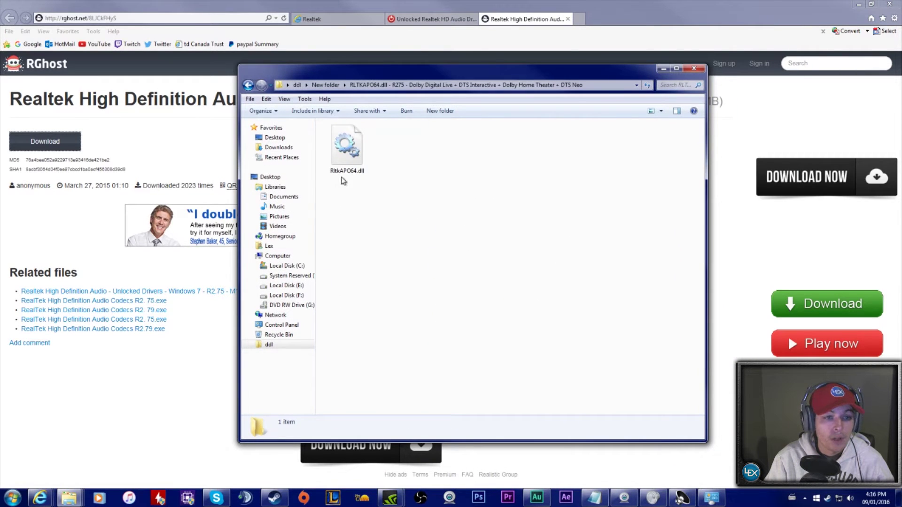
drag(481, 74, 548, 121)
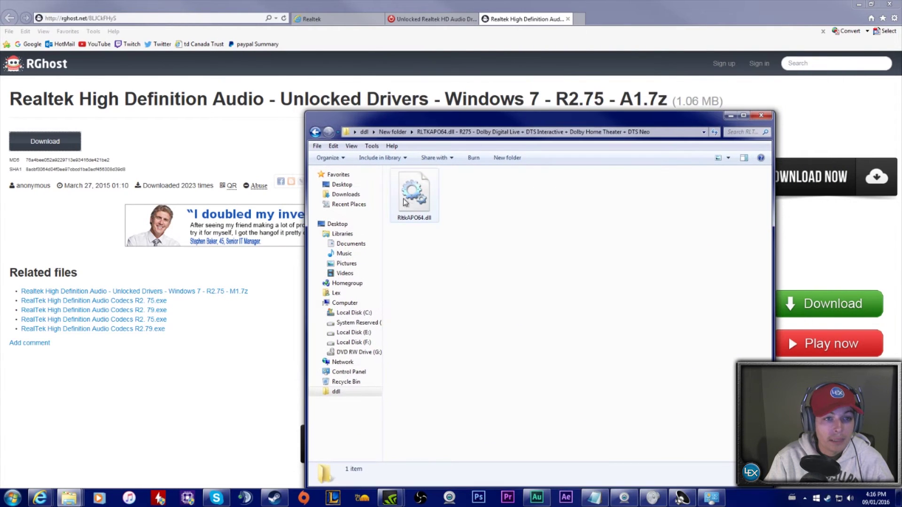
right_click(416, 200)
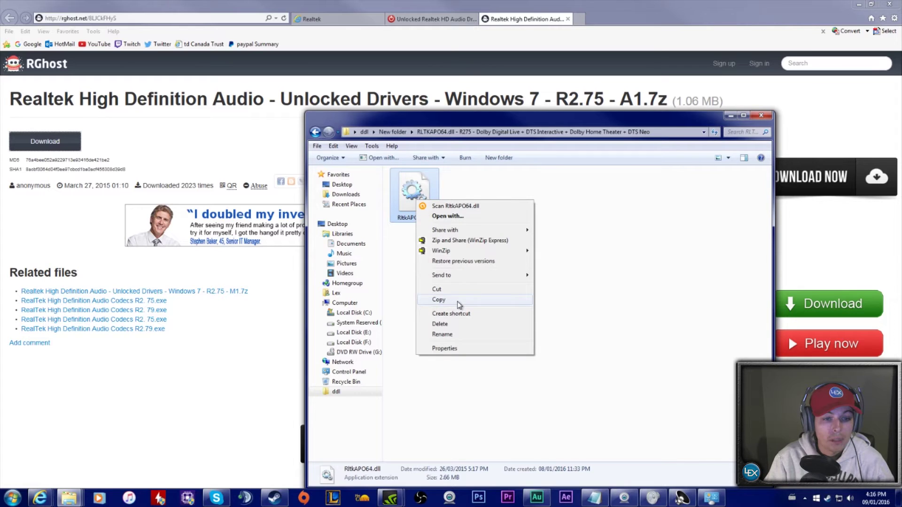
click(439, 300)
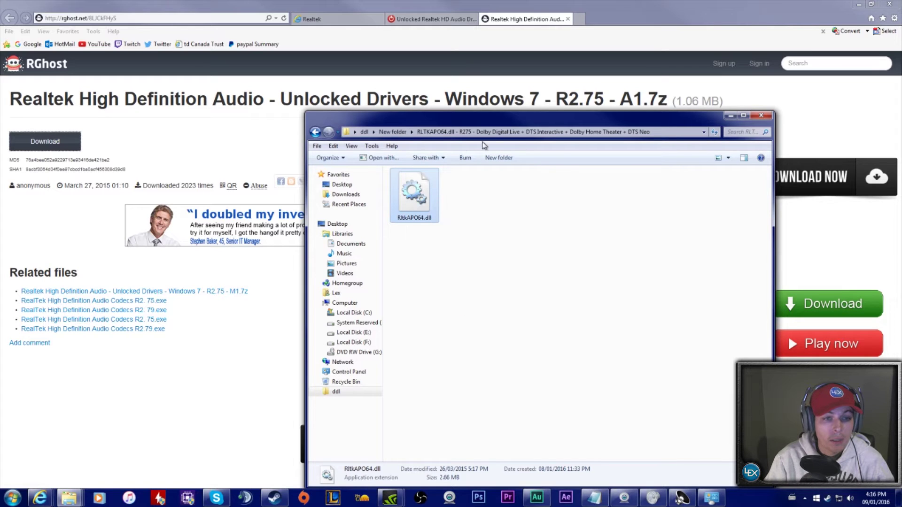
- Paste RltkAPO64.dll into the R279 Vista64 folder, replacing the original, then return to the setup folder
click(388, 132)
double_click(419, 200)
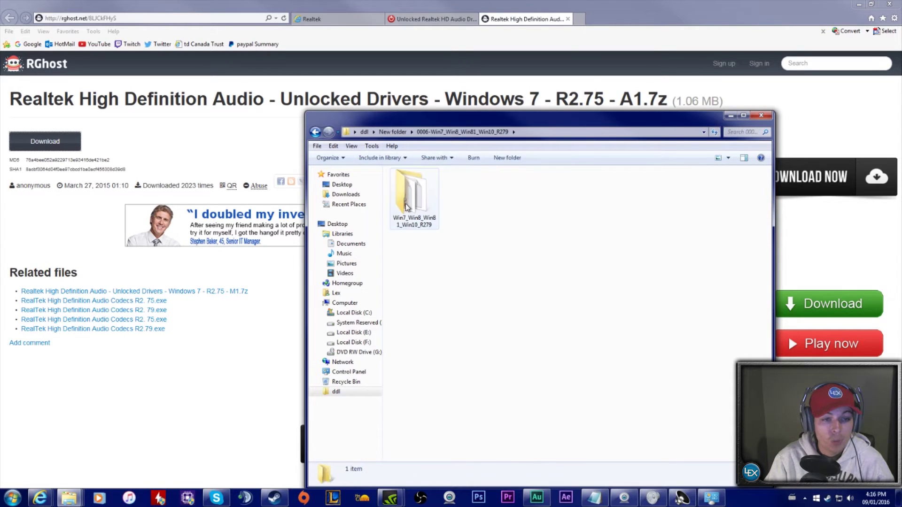
double_click(420, 202)
double_click(519, 197)
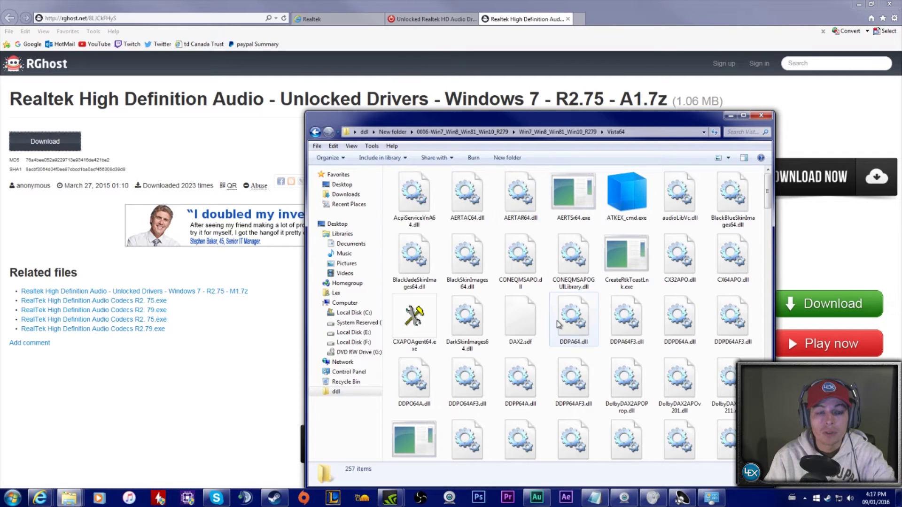
scroll(556, 315, down, 3)
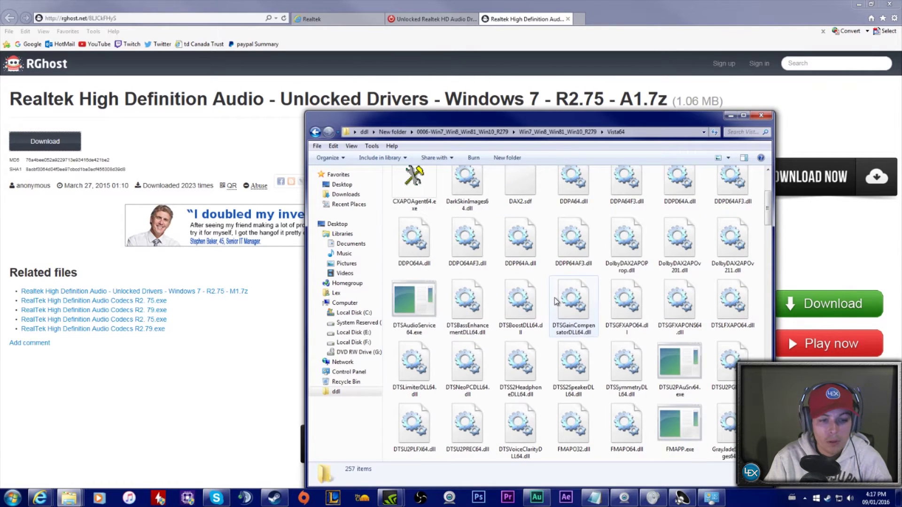
scroll(545, 296, down, 10)
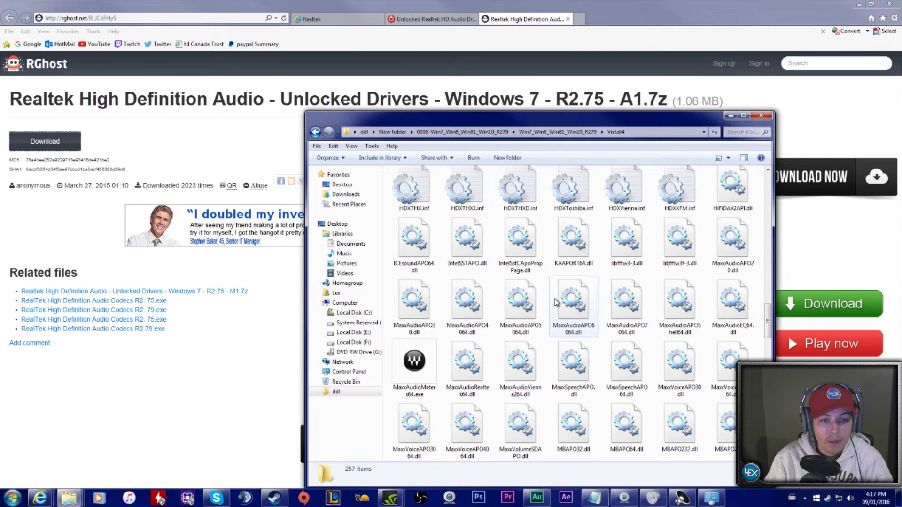
right_click(547, 295)
click(606, 354)
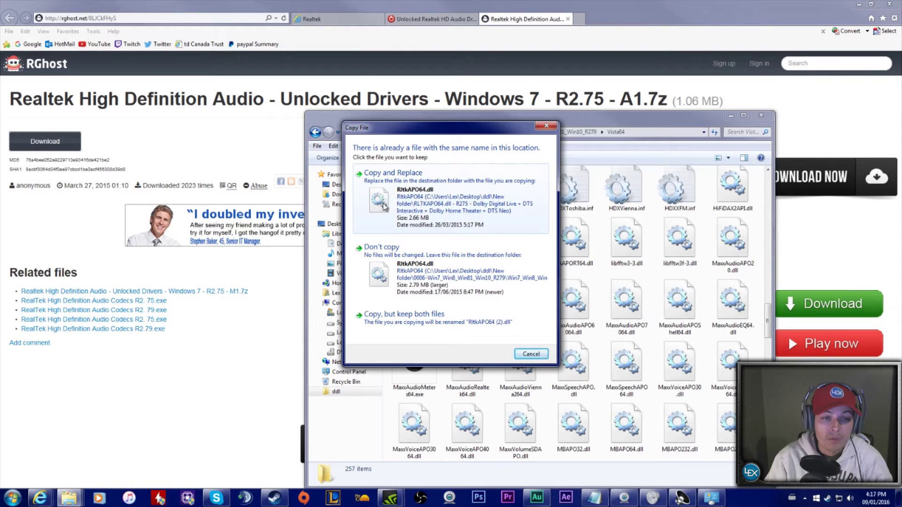
click(420, 188)
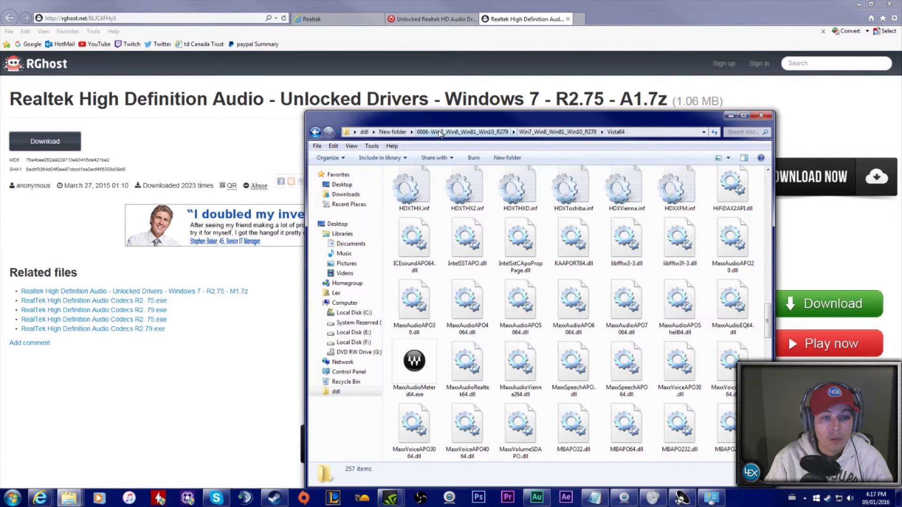
click(446, 132)
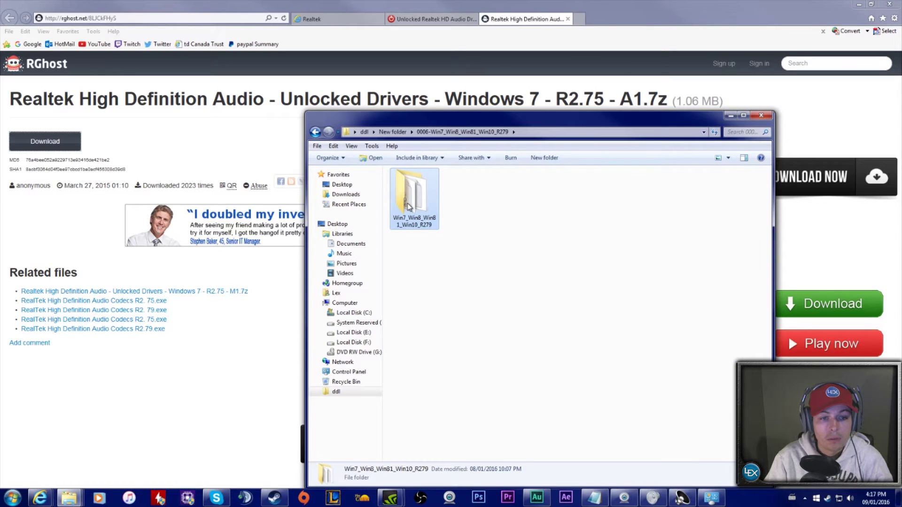
double_click(410, 207)
scroll(590, 247, down, 3)
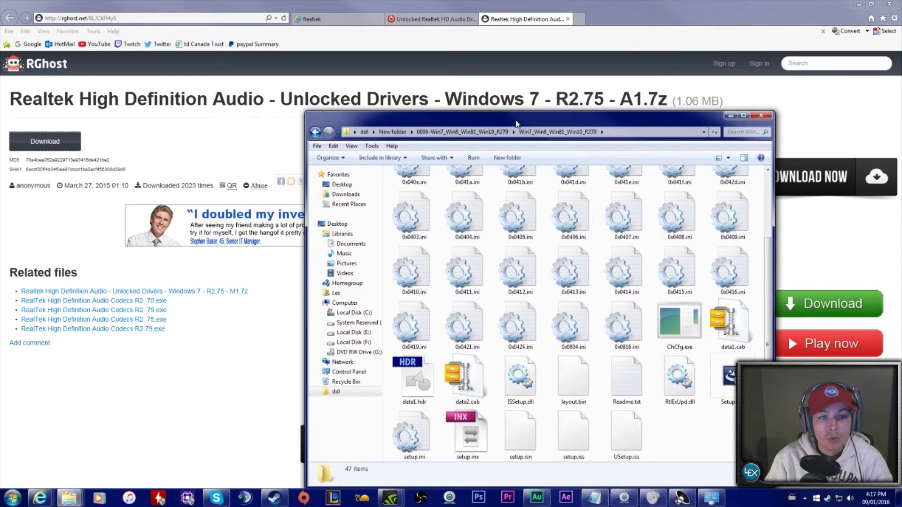
- Run cmd as administrator, enable test signing with bcdedit -set TESTSIGNING ON, and close it
click(429, 20)
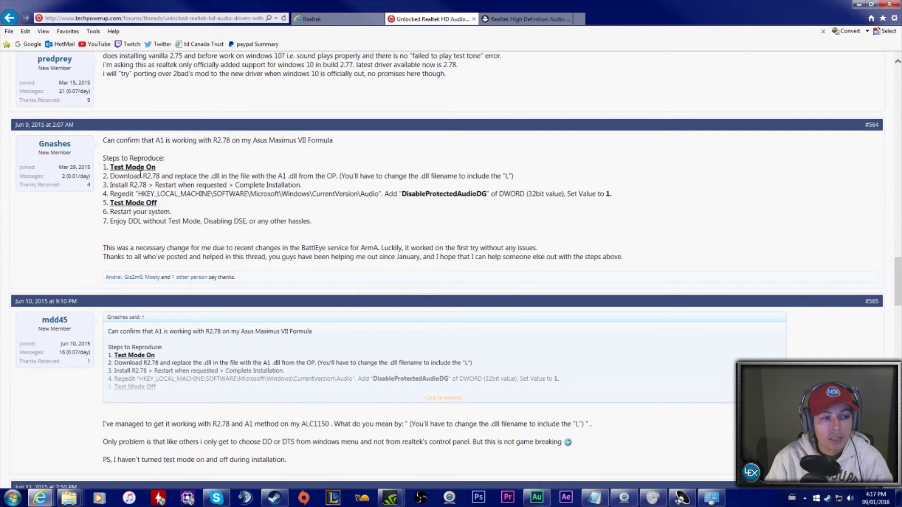
click(19, 493)
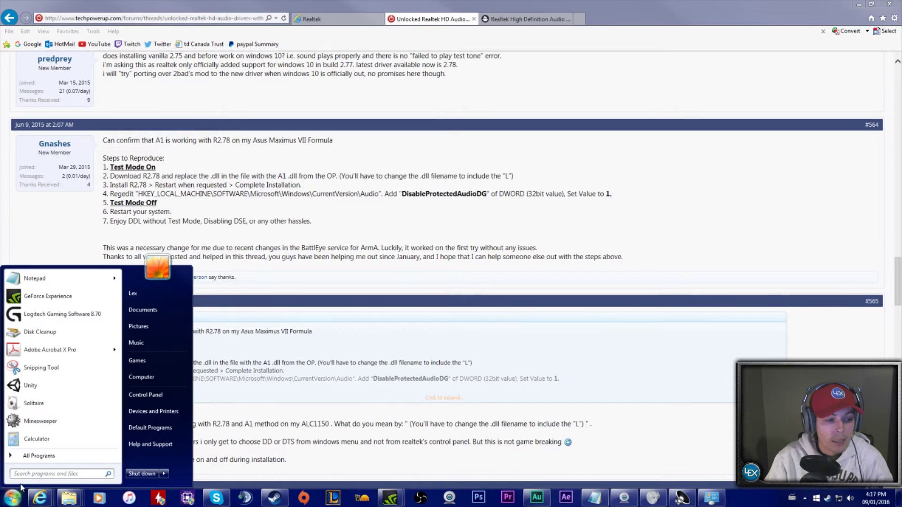
click(25, 475)
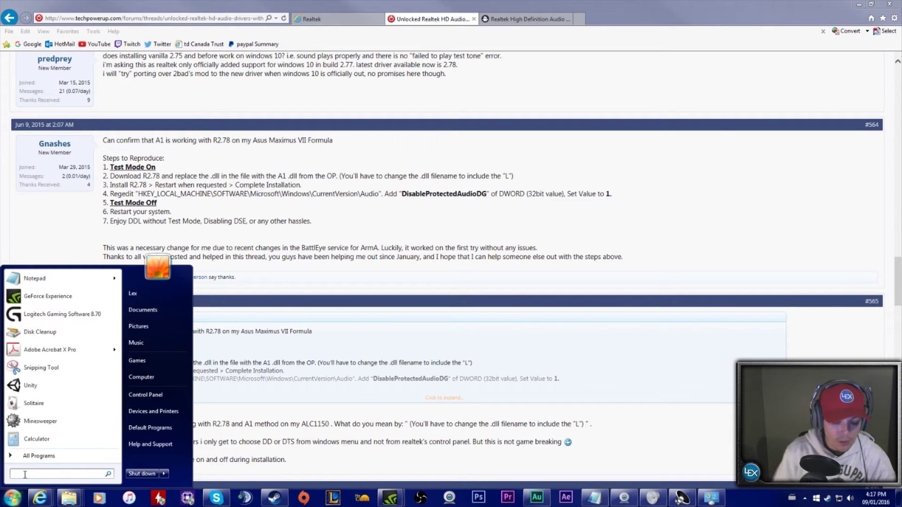
text(cmd)
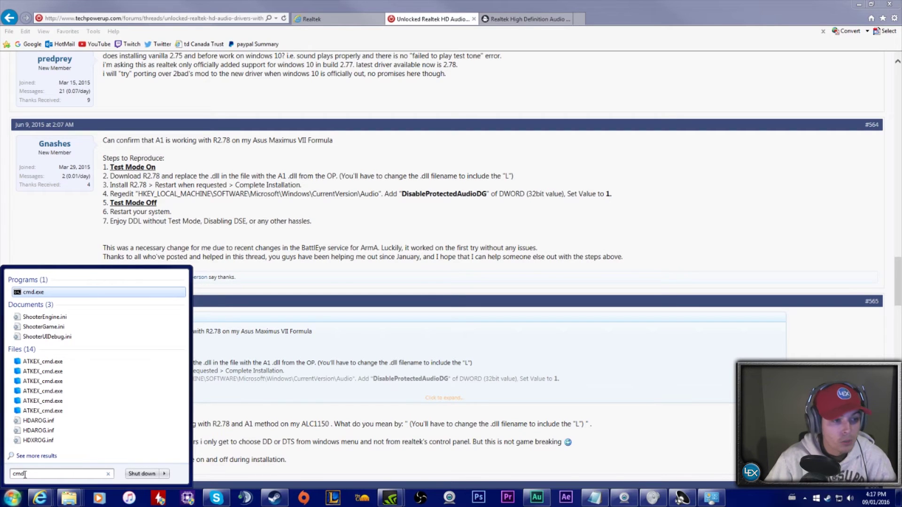
right_click(20, 292)
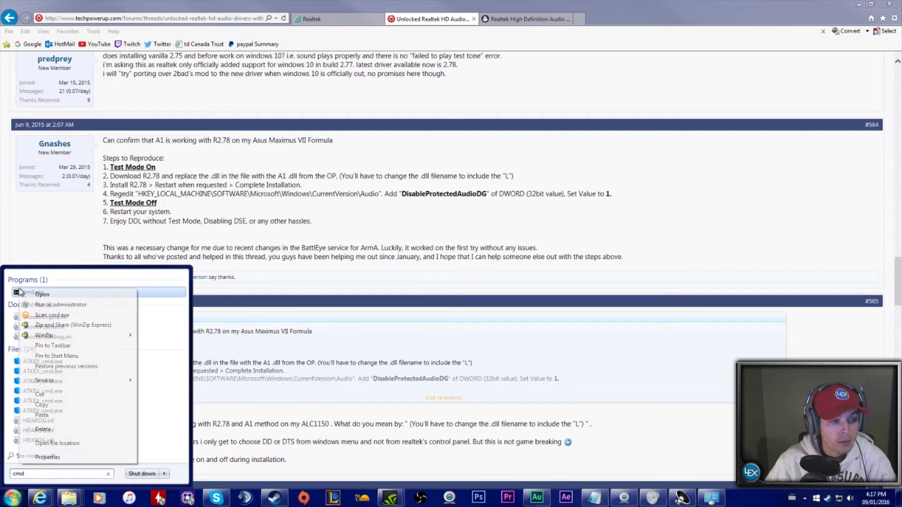
click(39, 305)
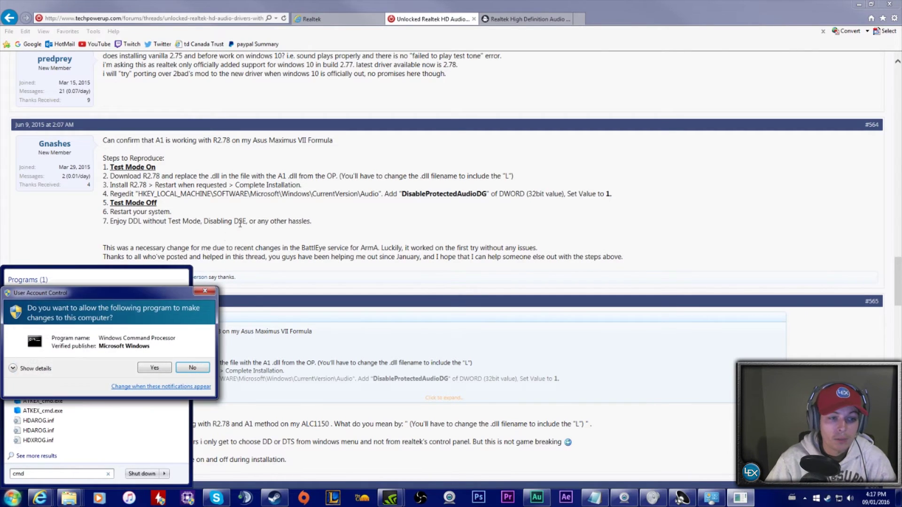
click(155, 368)
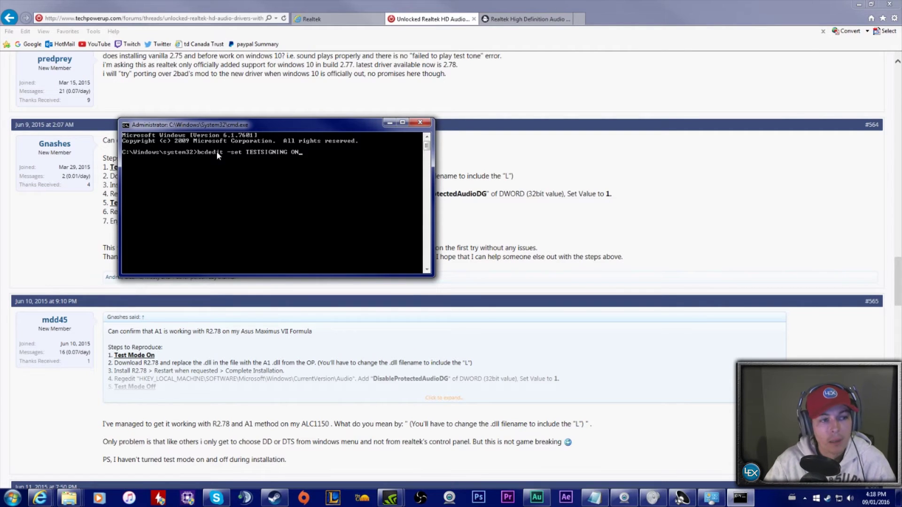
click(417, 124)
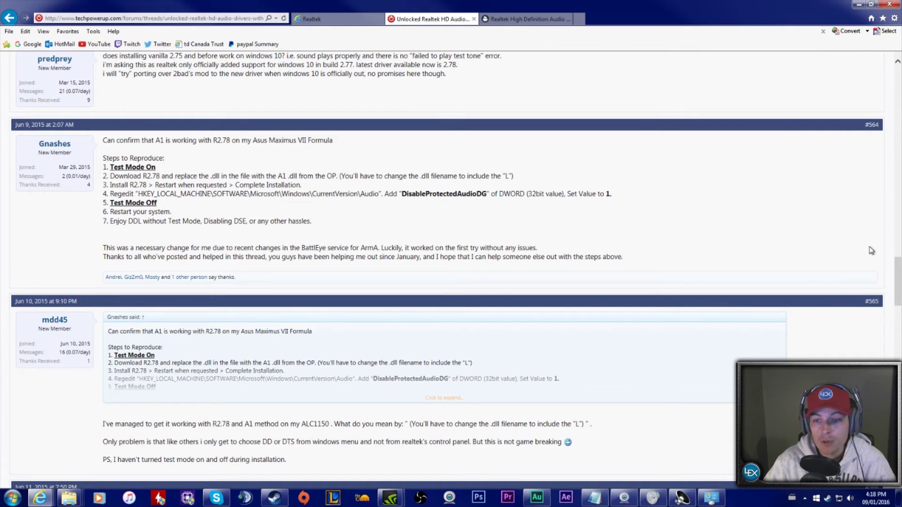
- Bring the ddl driver folder window forward and scroll until Setup.exe is visible
mouse_move(69, 498)
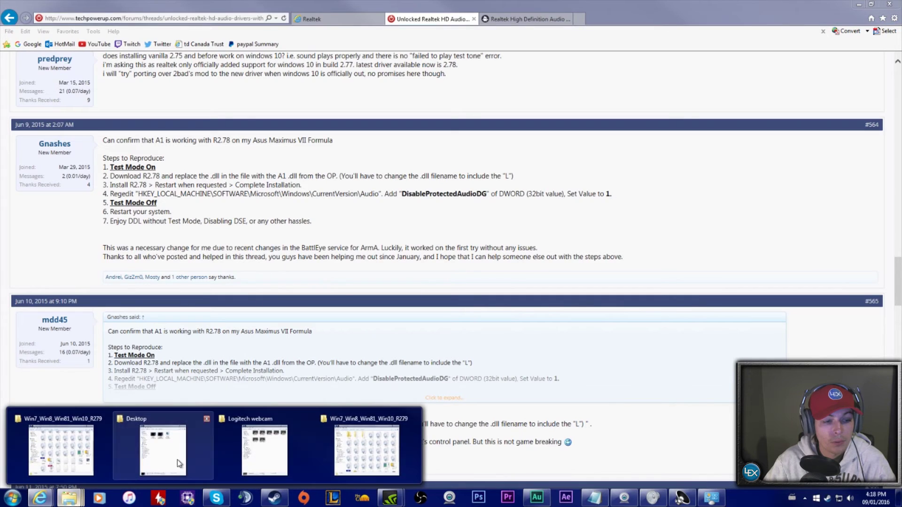
click(364, 455)
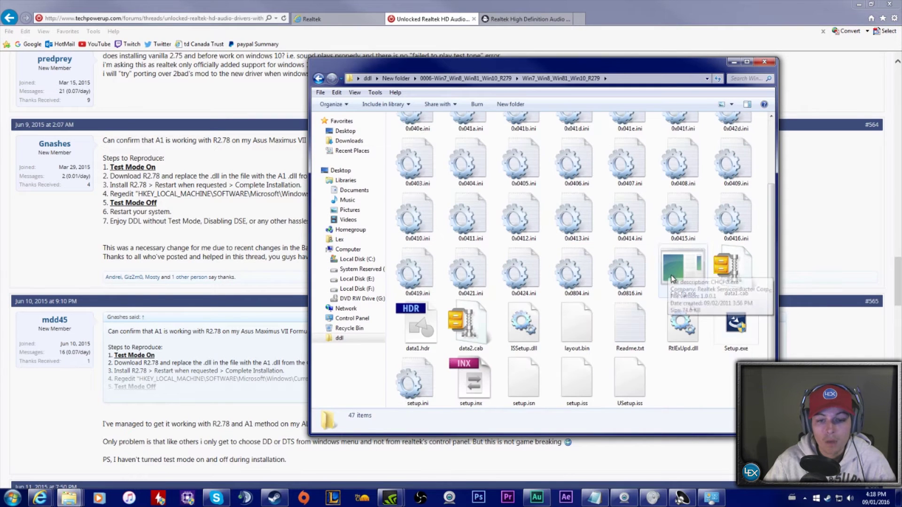
scroll(684, 250, down, 2)
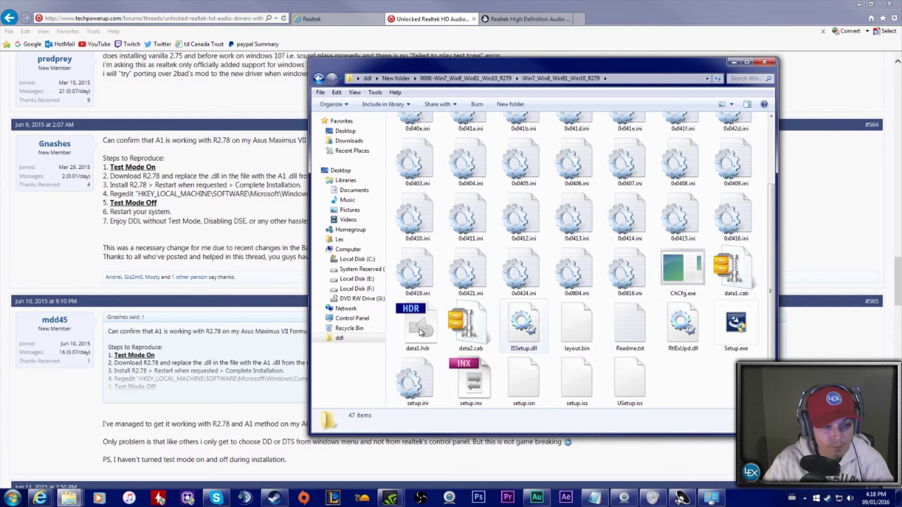
click(13, 498)
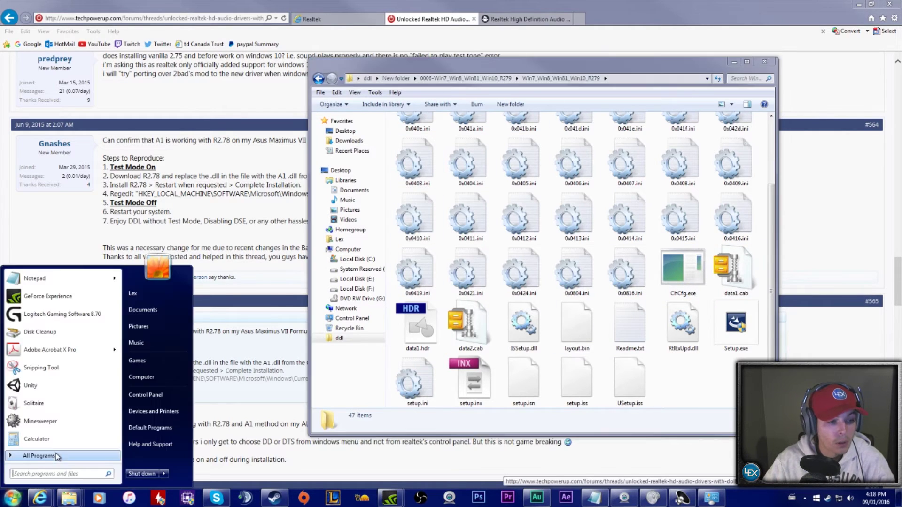
- Launch REGEDIT as administrator from the Start search, approving the UAC prompt
click(33, 474)
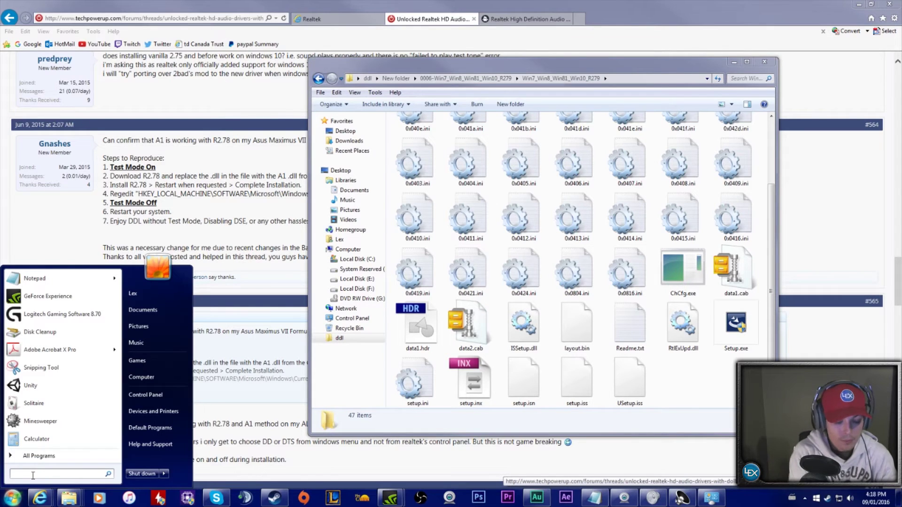
text(REG)
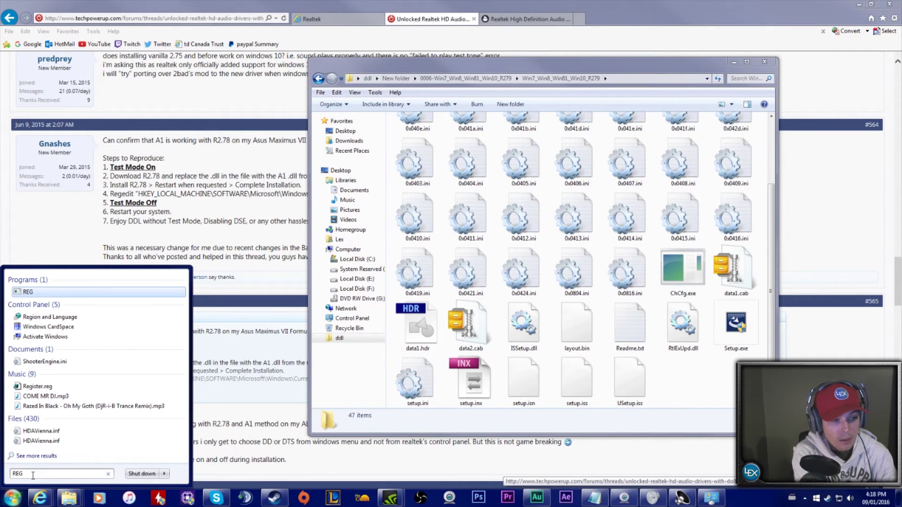
text(EDIT)
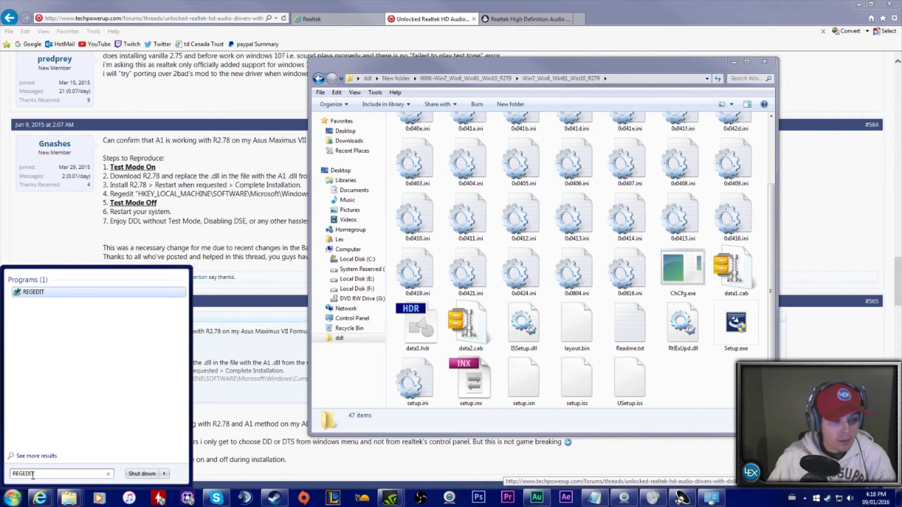
right_click(32, 293)
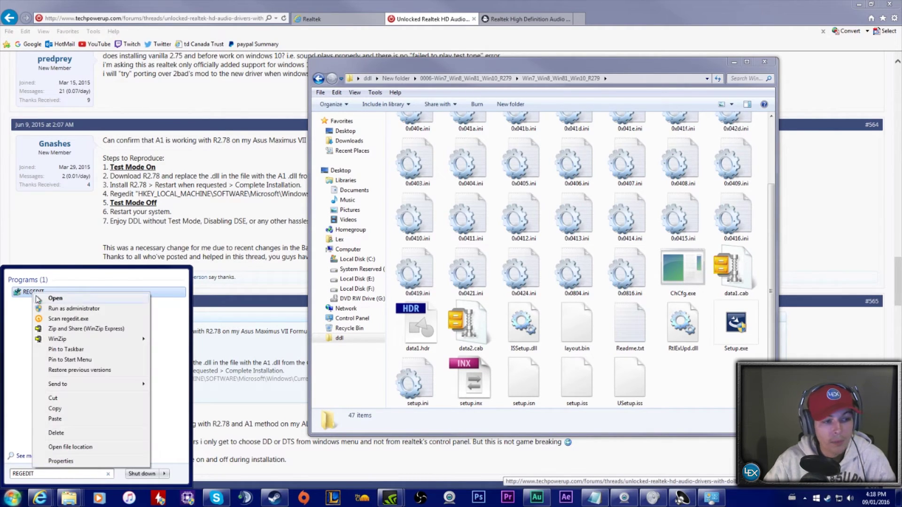
click(54, 309)
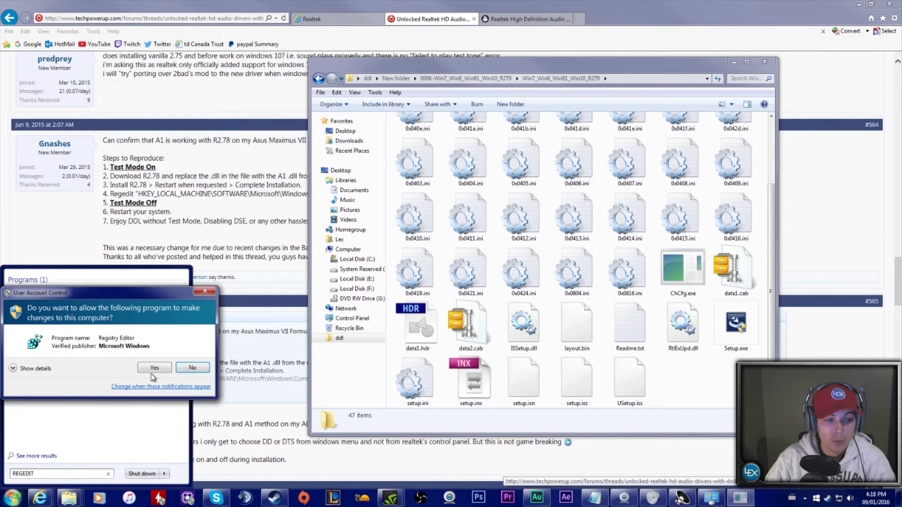
click(154, 368)
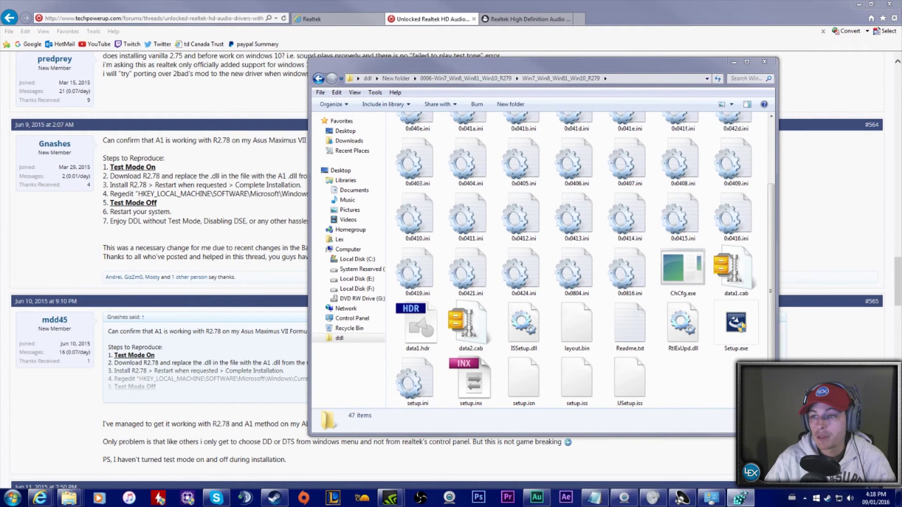
drag(540, 117, 596, 124)
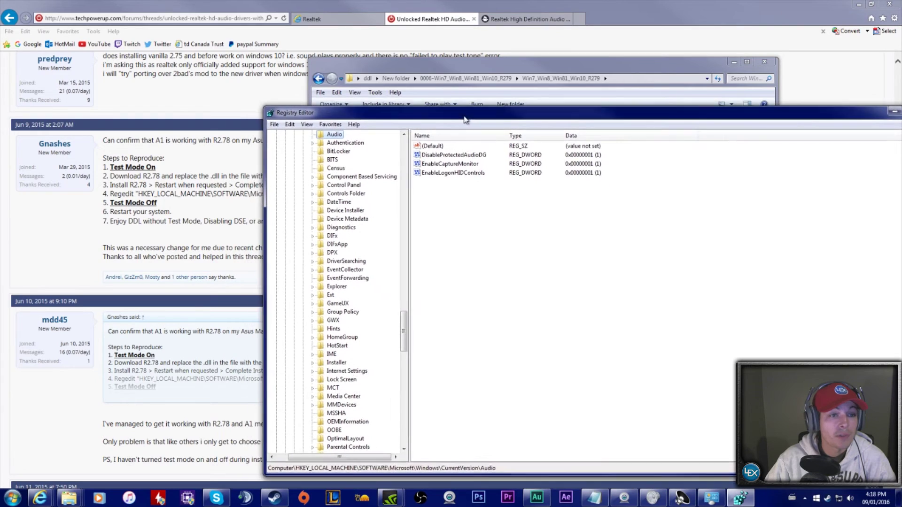
- Expand HKEY_LOCAL_MACHINE in the registry tree and clear the folder window out of the way
scroll(407, 314, up, 20)
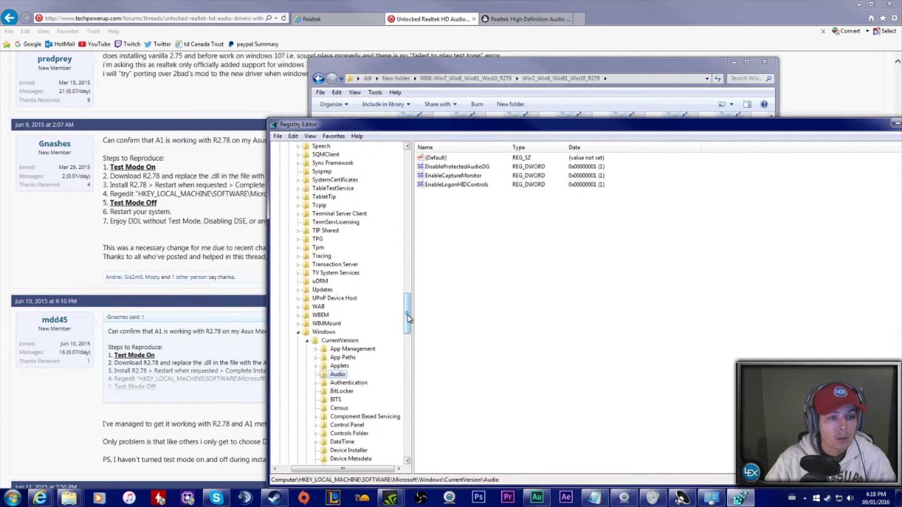
drag(407, 273, 399, 150)
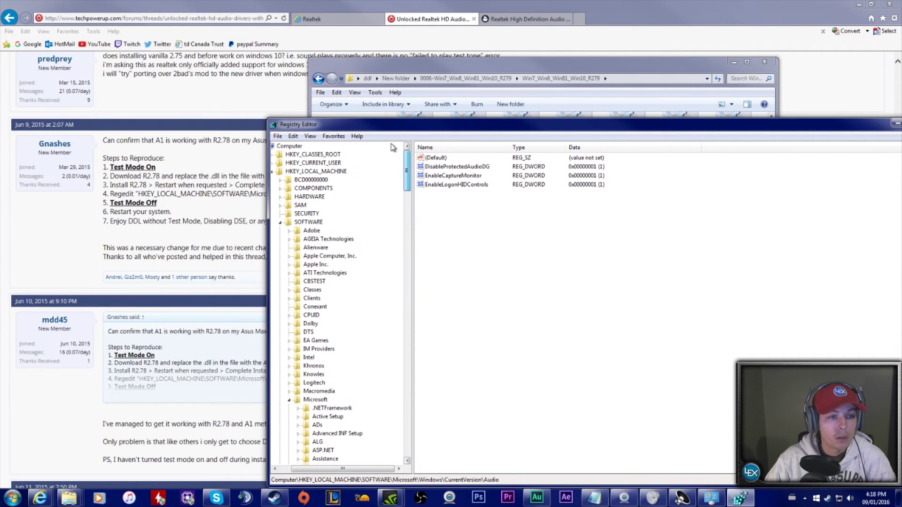
click(272, 172)
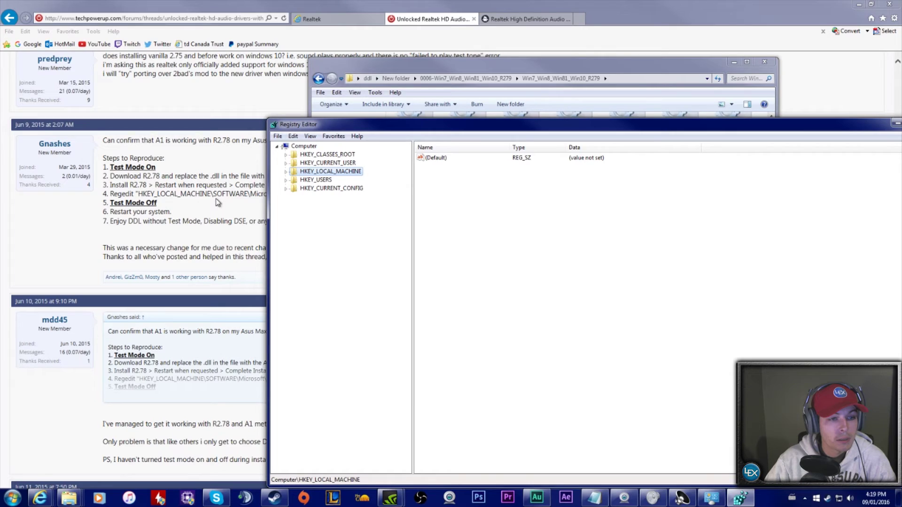
click(285, 171)
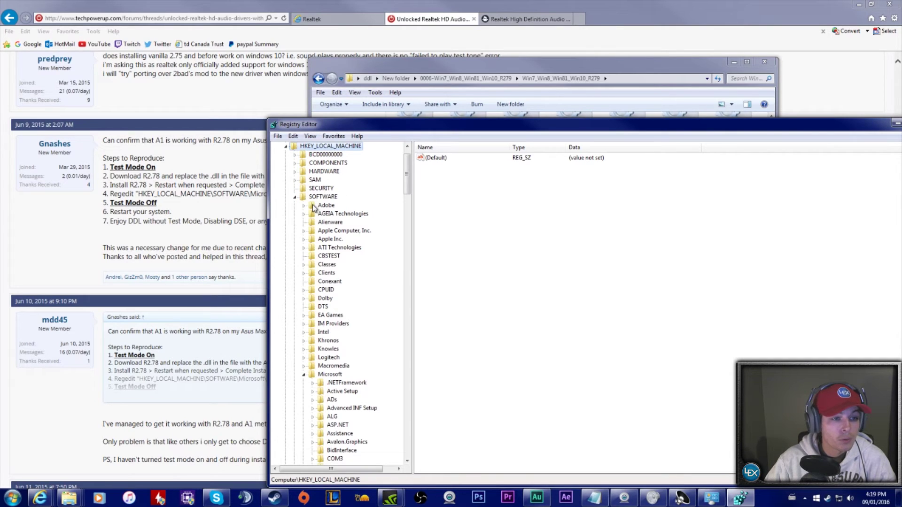
drag(360, 128, 459, 135)
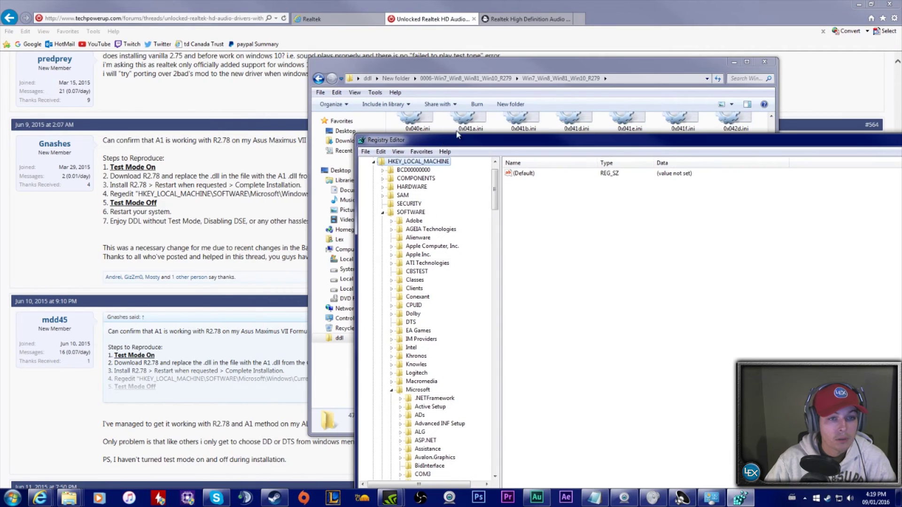
drag(452, 60, 565, 60)
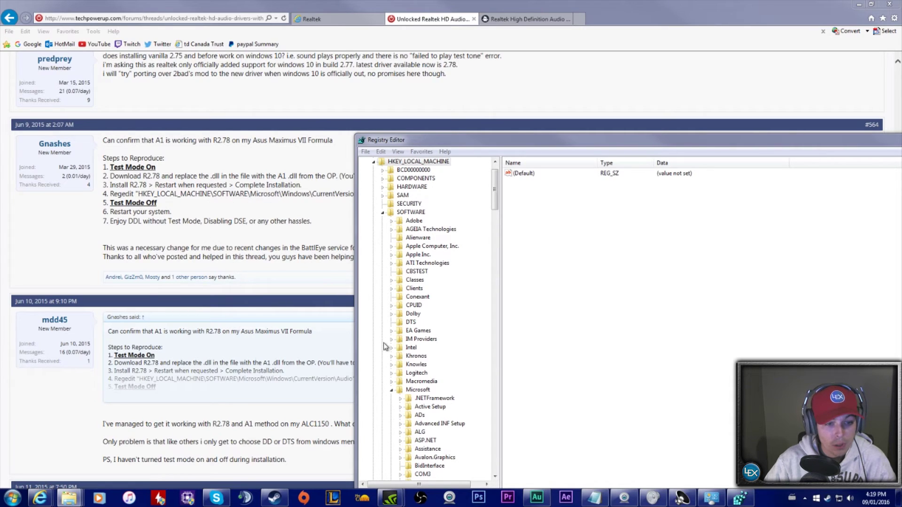
drag(496, 194, 496, 221)
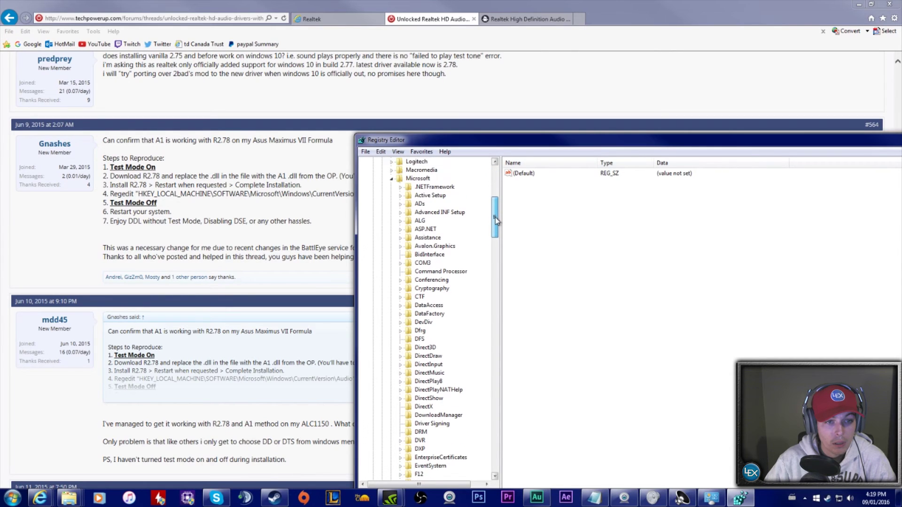
- Expand SOFTWARE\Microsoft\Windows\CurrentVersion to list its subkeys, including Audio
click(414, 179)
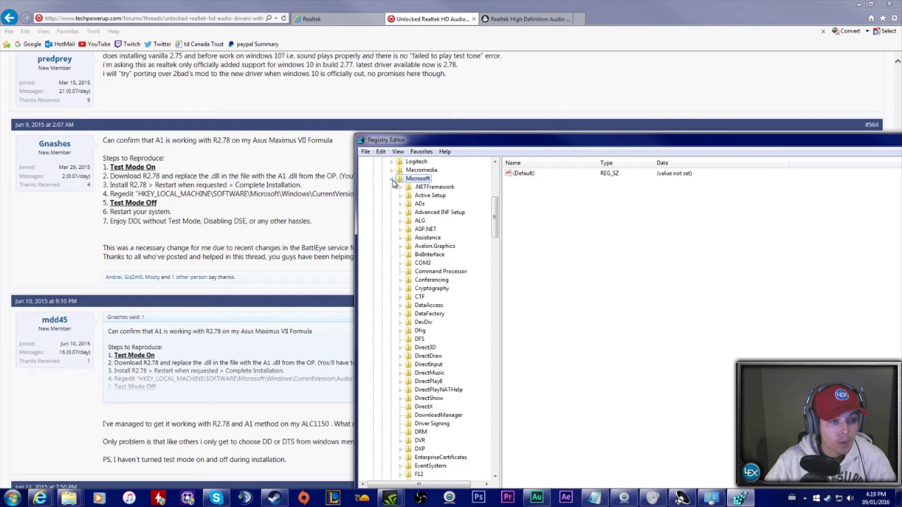
scroll(432, 300, down, 15)
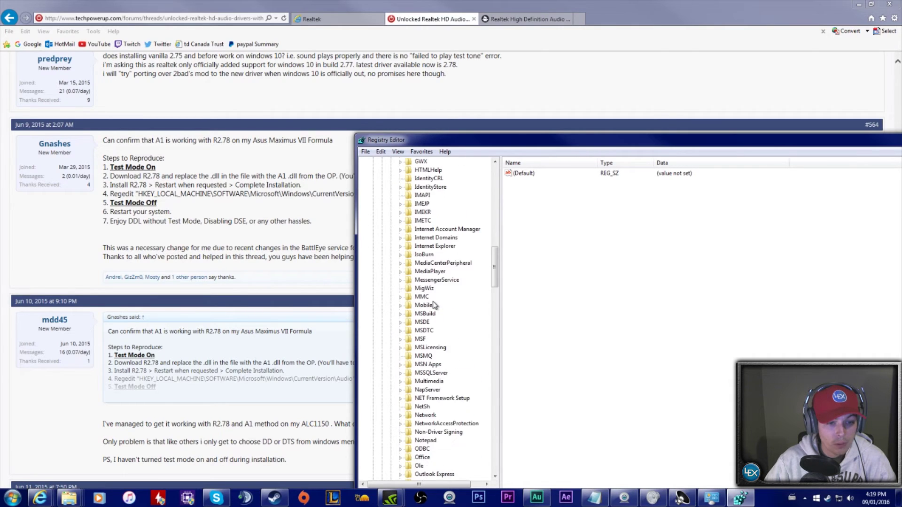
scroll(433, 305, down, 18)
scroll(435, 305, down, 2)
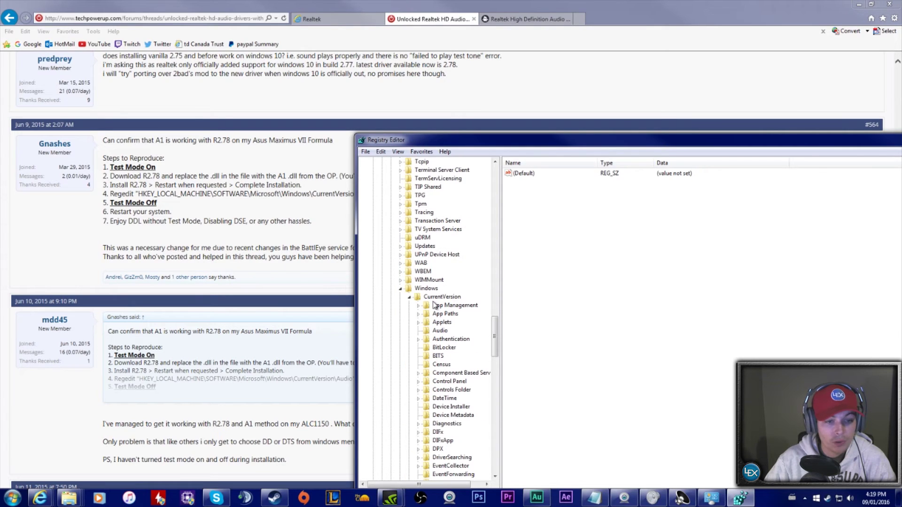
click(401, 289)
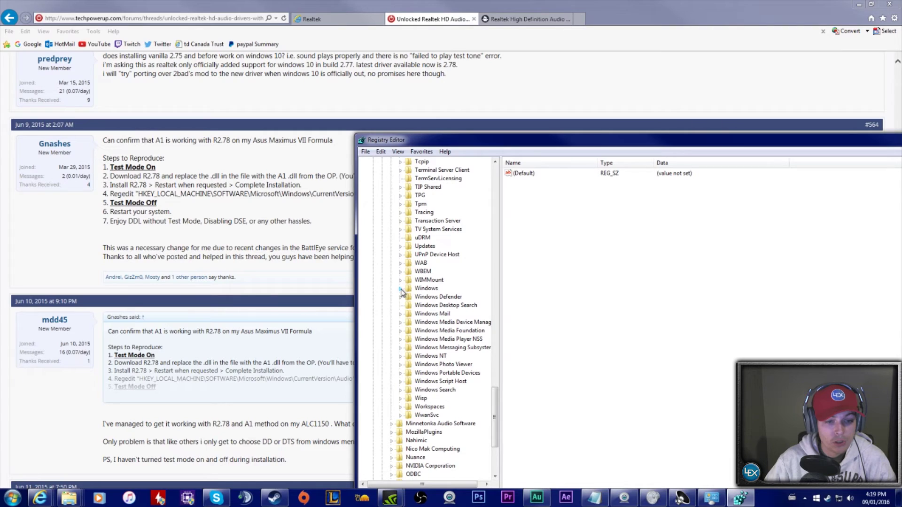
click(401, 288)
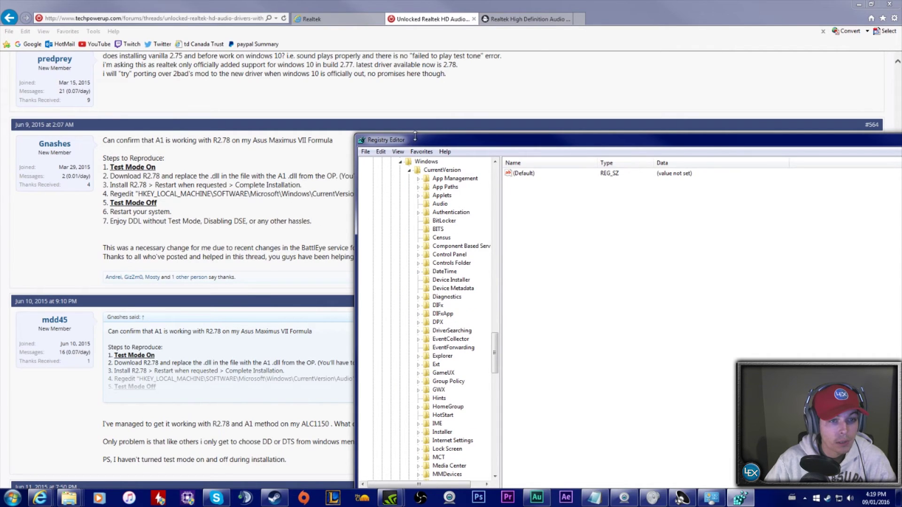
drag(418, 146, 348, 92)
scroll(344, 173, down, 3)
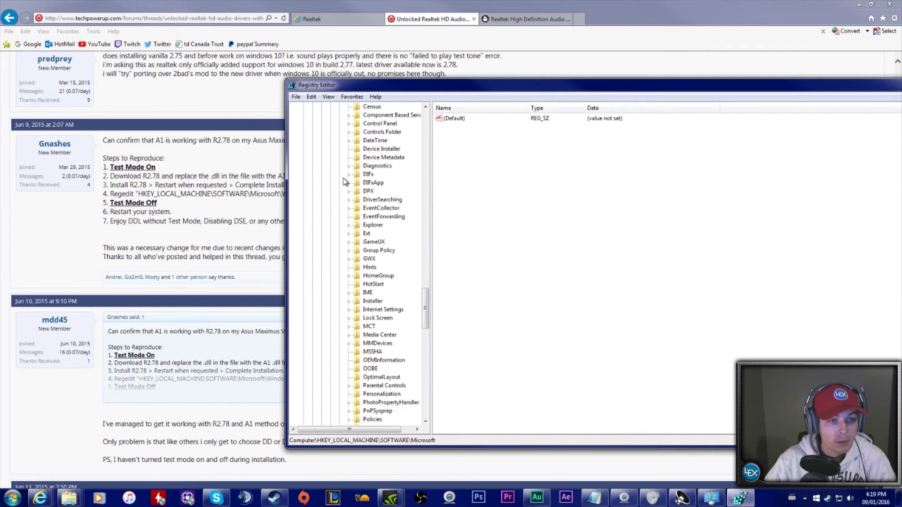
scroll(345, 181, up, 5)
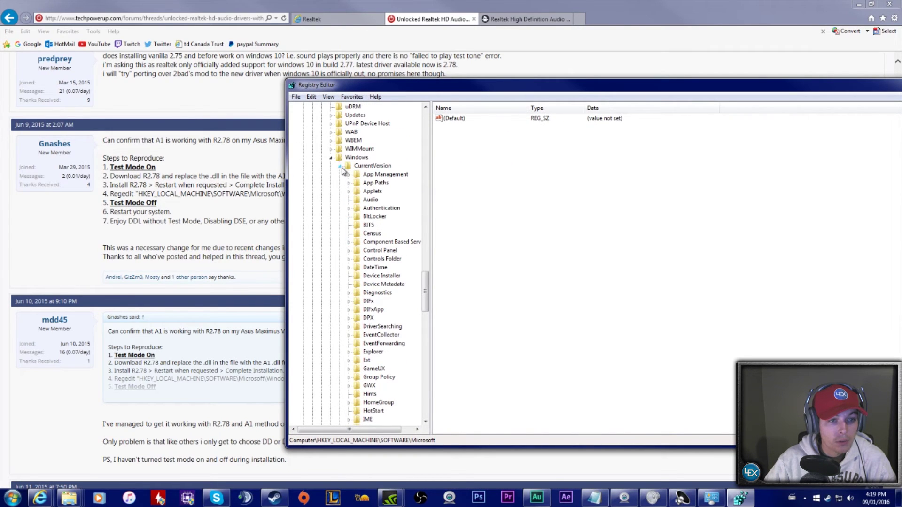
click(340, 167)
click(340, 166)
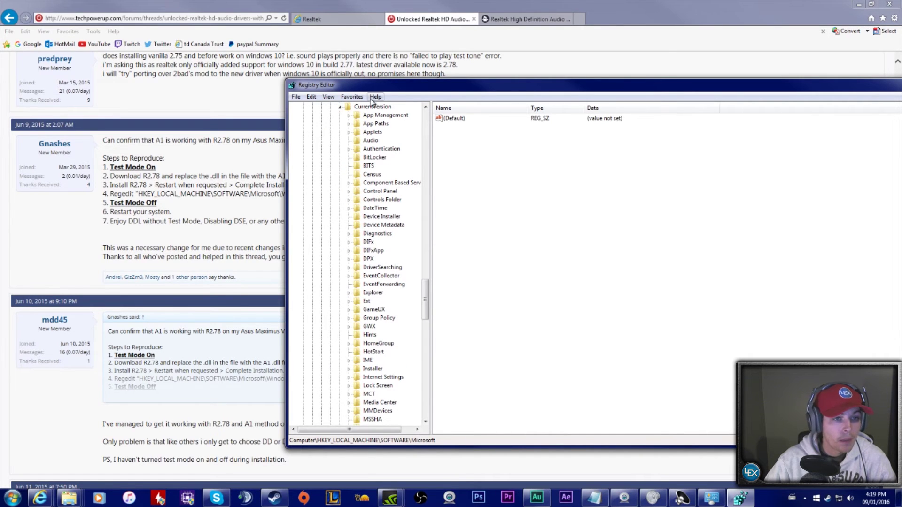
drag(376, 87, 349, 79)
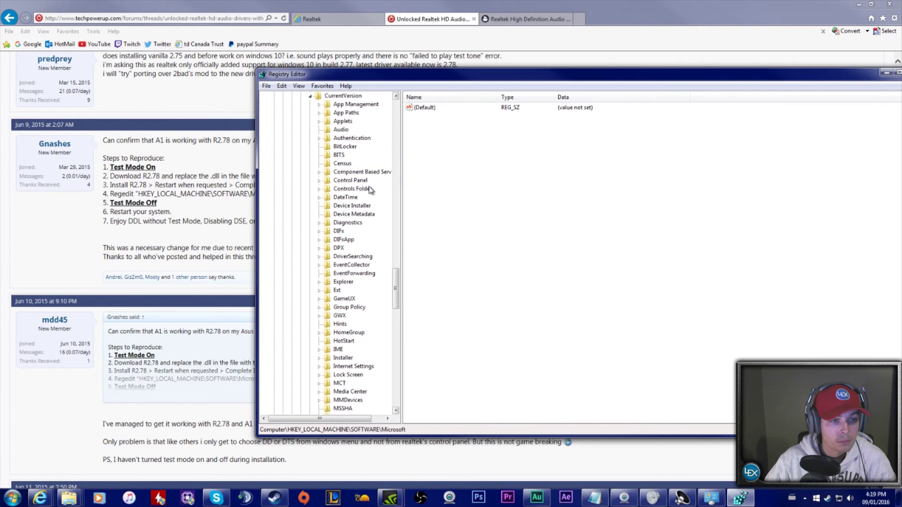
- Show the CurrentVersion Audio key's values with the Registry Editor window fully on screen
click(340, 131)
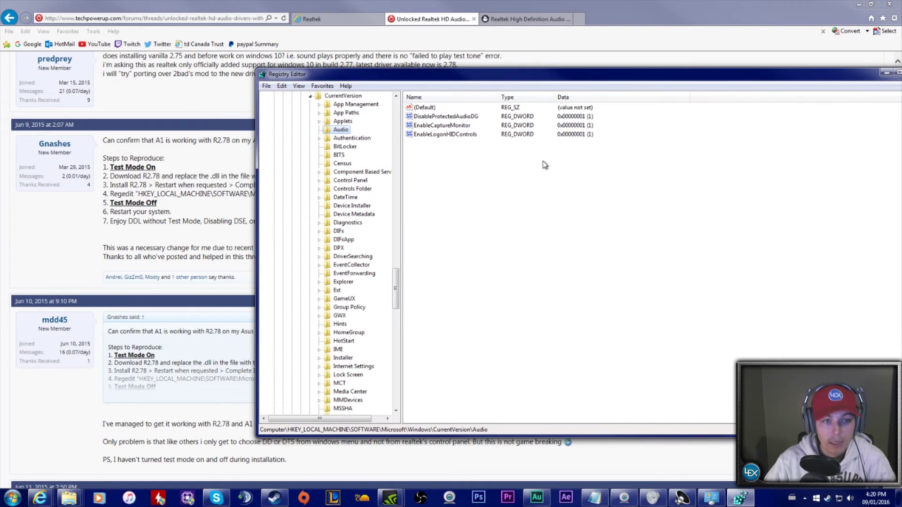
right_click(450, 172)
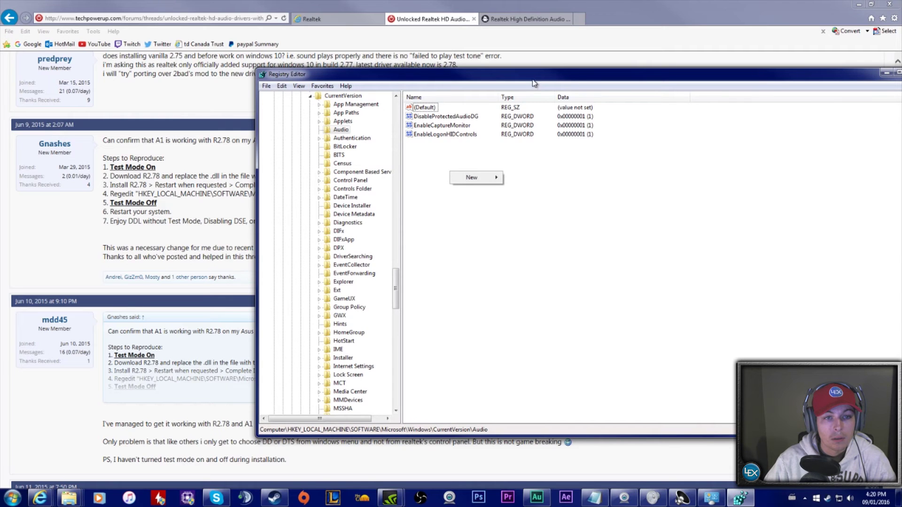
drag(530, 81, 407, 219)
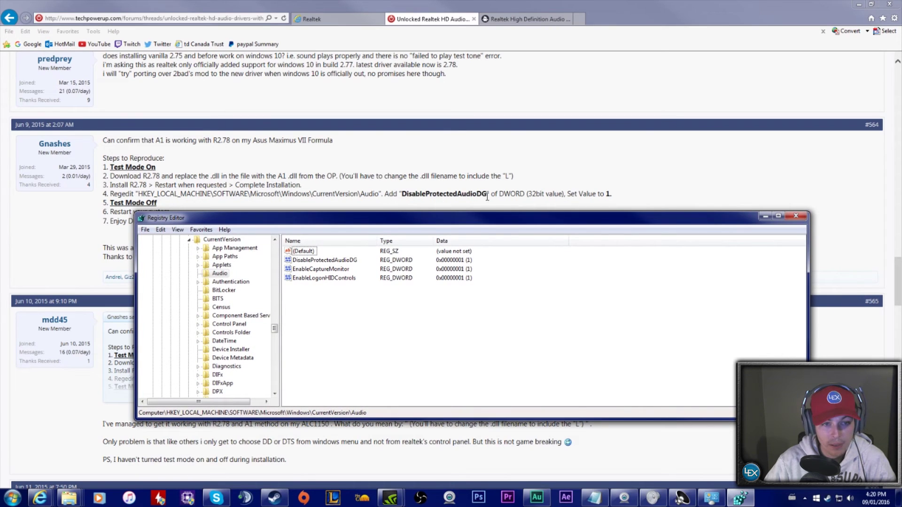
- Add a DWORD (32-bit) value named New Value #1 to the Audio key
right_click(314, 303)
mouse_move(344, 308)
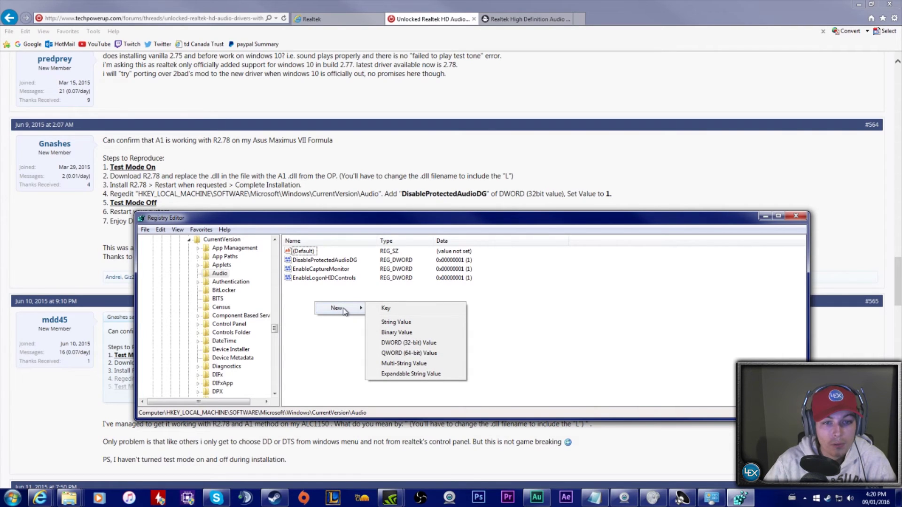
click(407, 348)
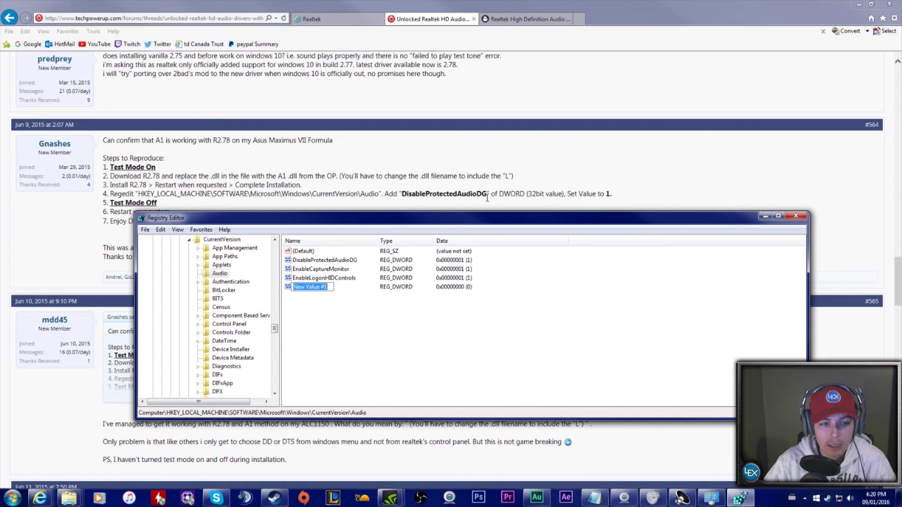
click(346, 262)
right_click(314, 288)
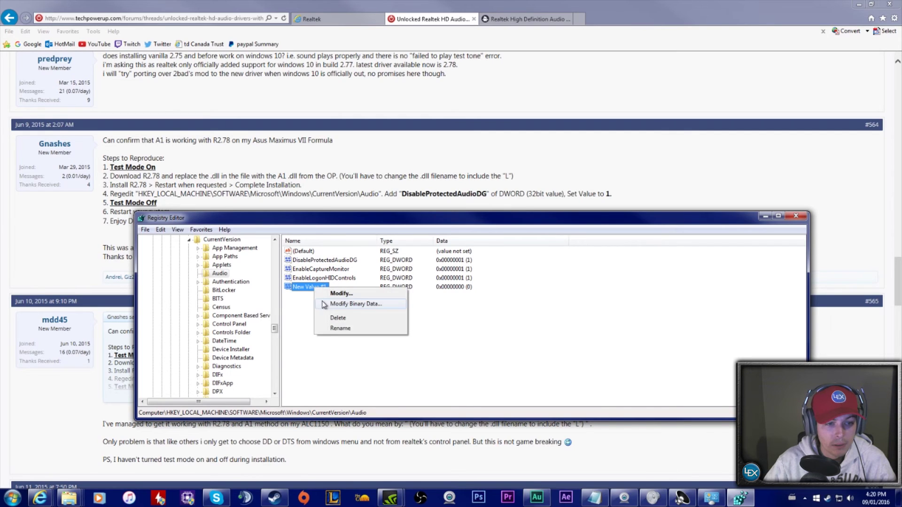
- Delete the extra New Value #1 from the Audio key
click(338, 318)
click(522, 251)
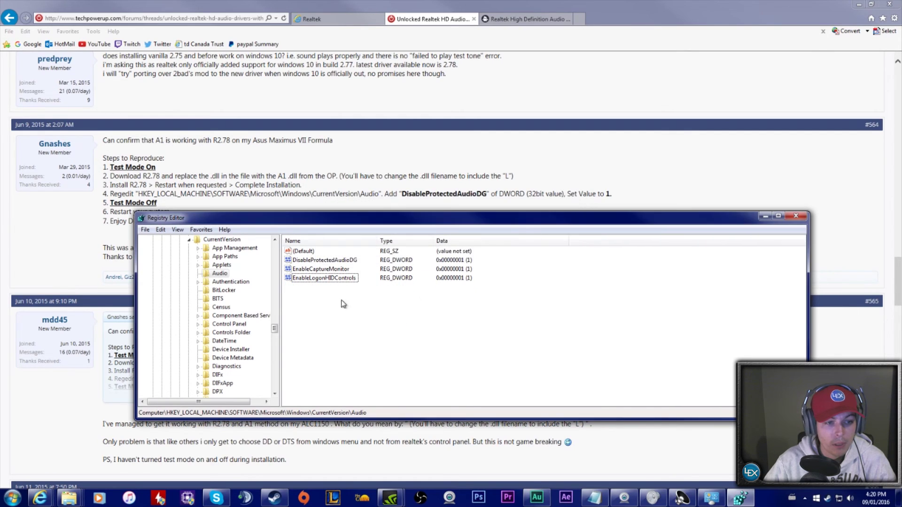
click(332, 262)
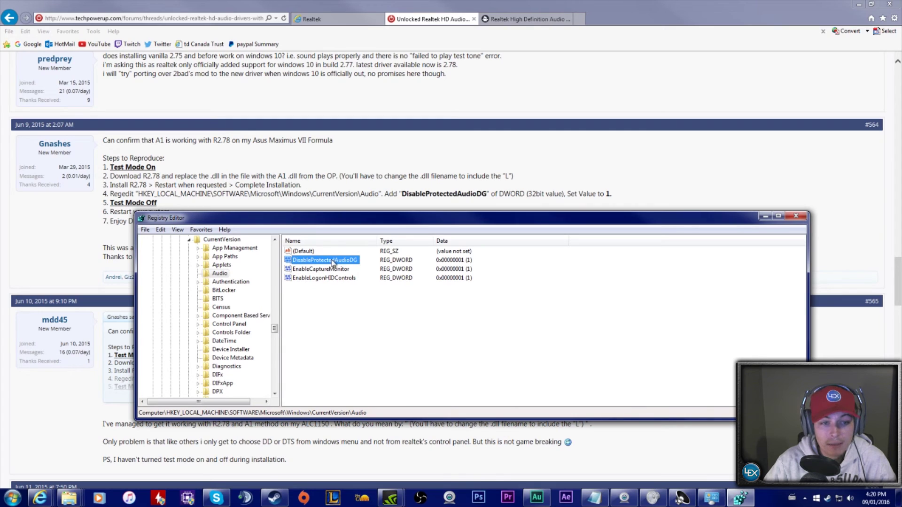
- Check that DisableProtectedAudioDG's value data is 1, closing the editor unchanged
right_click(333, 263)
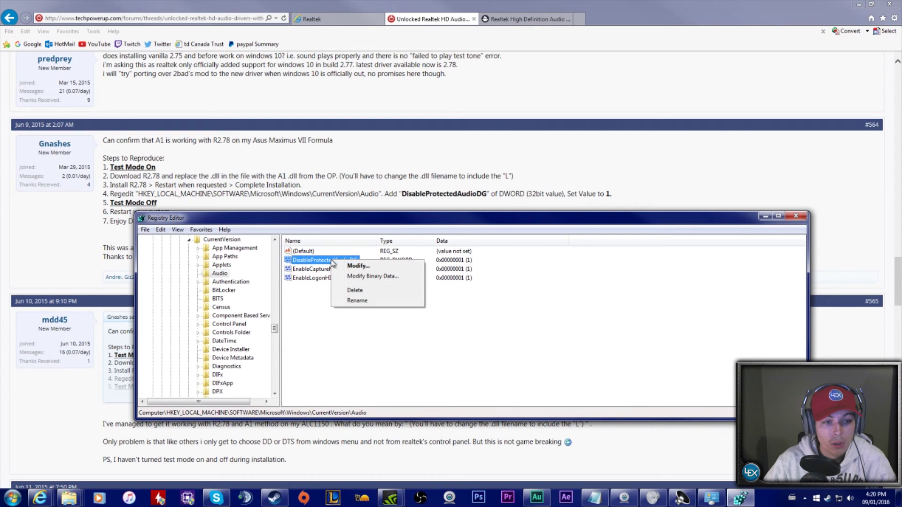
click(357, 266)
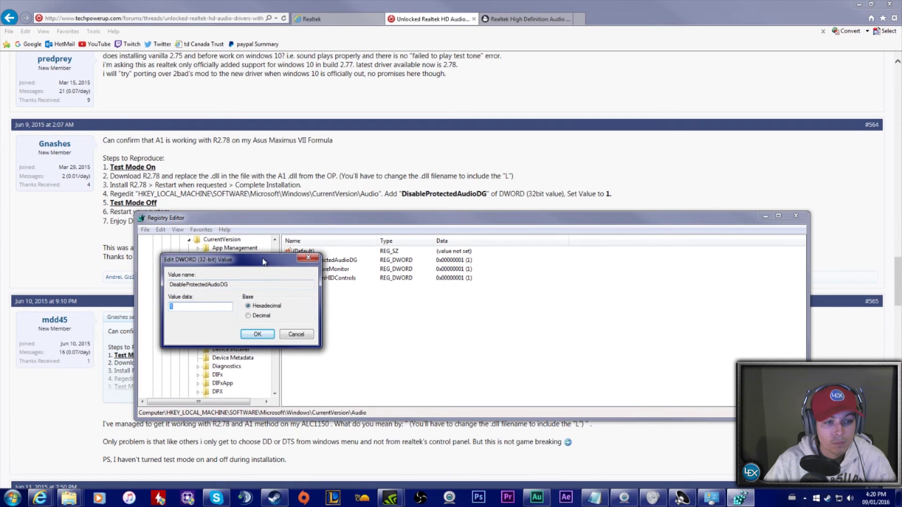
drag(266, 261, 398, 300)
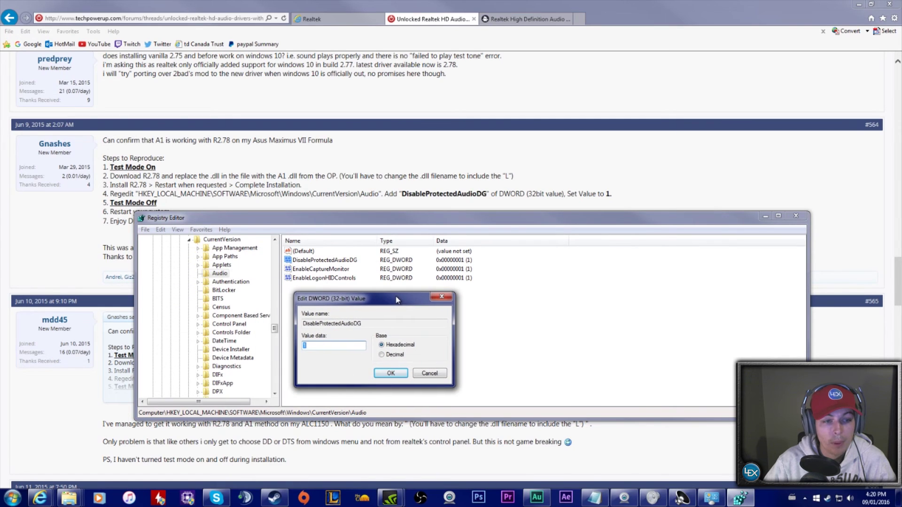
click(425, 374)
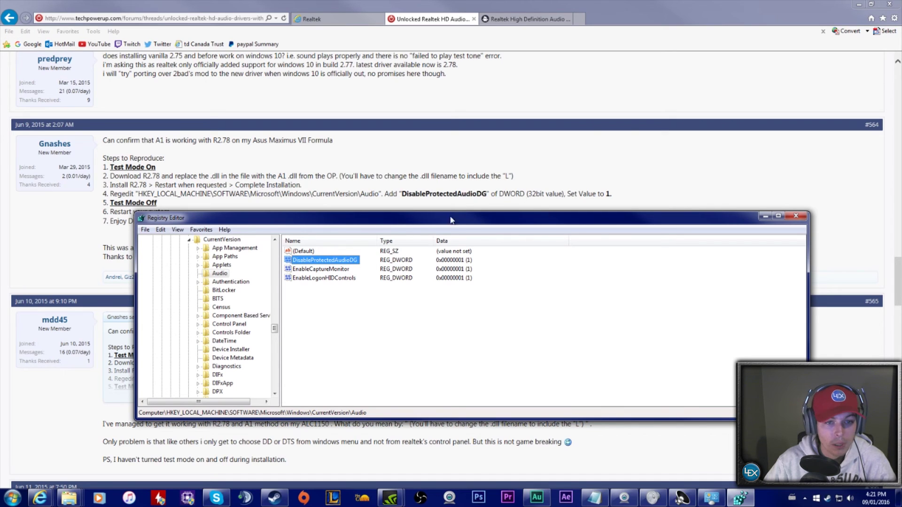
drag(458, 221, 484, 265)
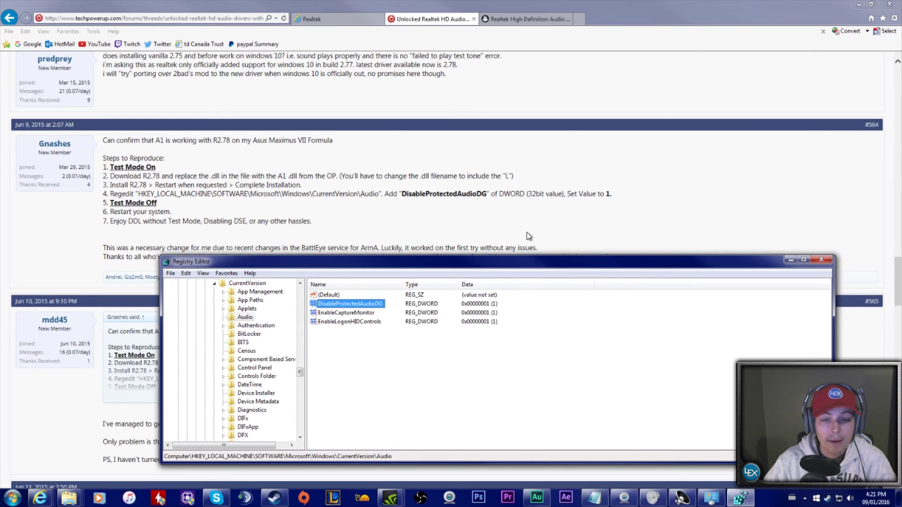
click(683, 497)
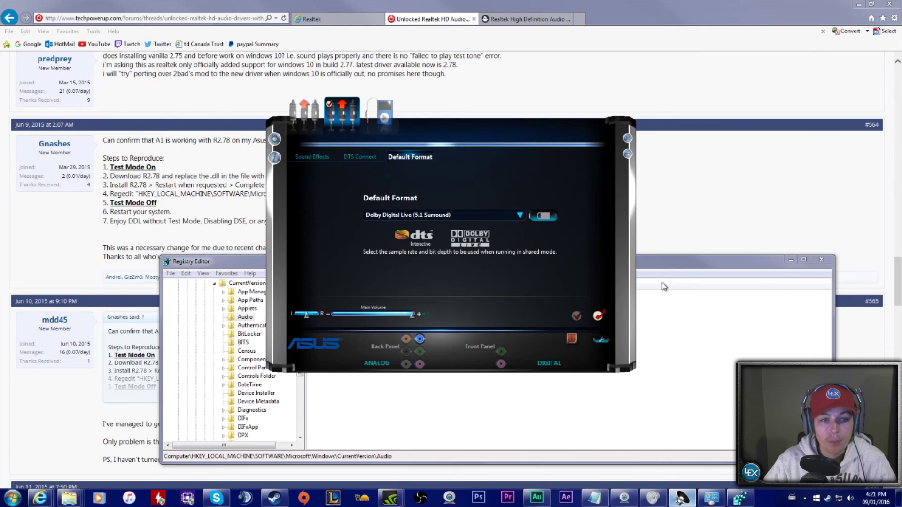
- Look through the analog output's Sound Effects, DTS Connect and Default Format settings
click(303, 156)
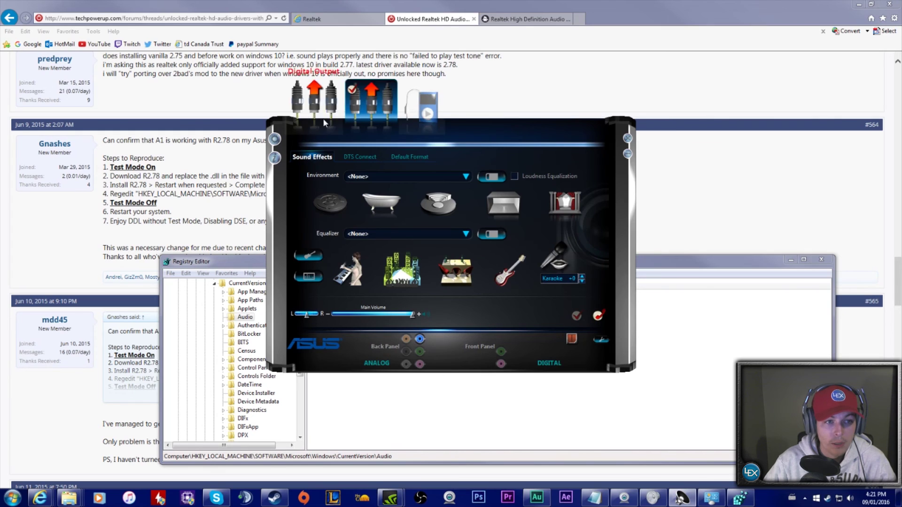
click(376, 106)
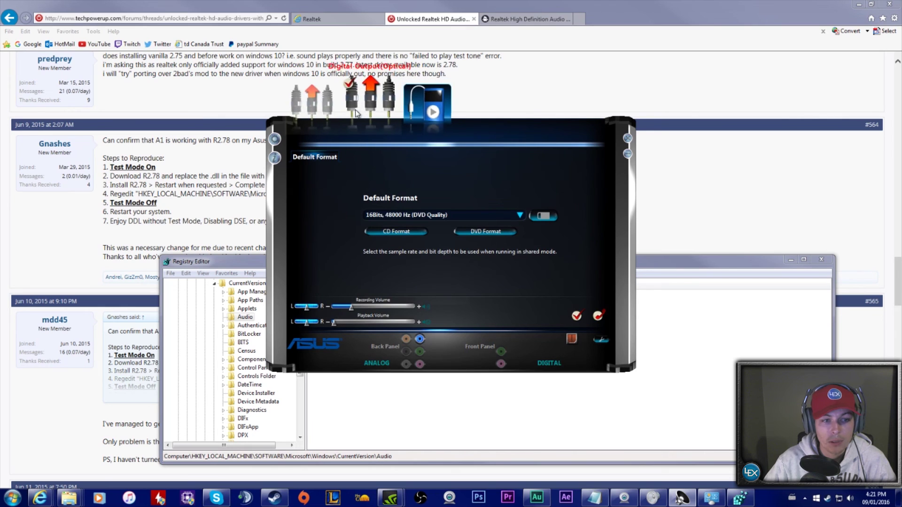
click(326, 115)
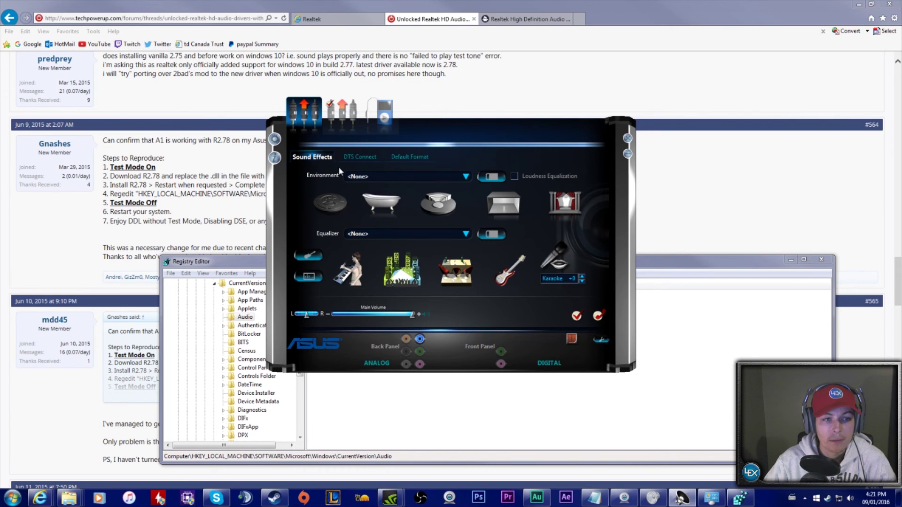
click(360, 157)
click(409, 156)
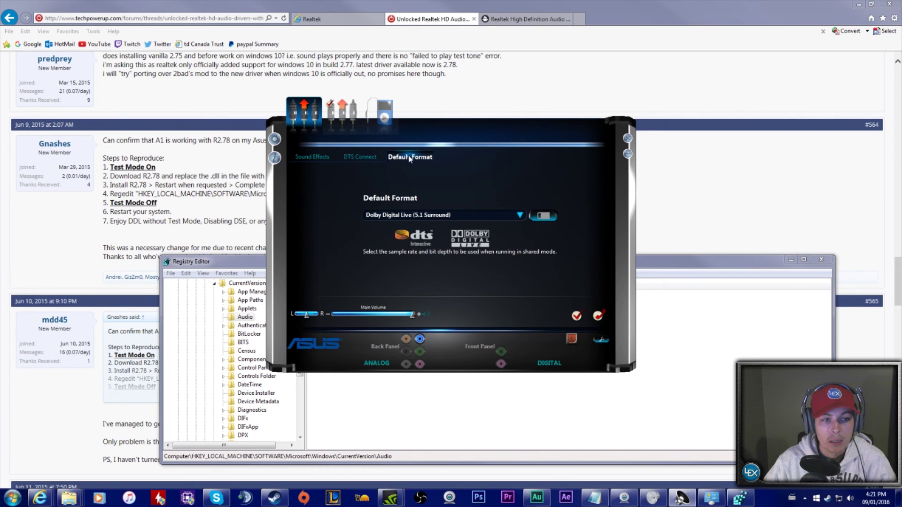
- Choose Dolby Digital Live (5.1 Surround) as the digital output's default format
click(366, 117)
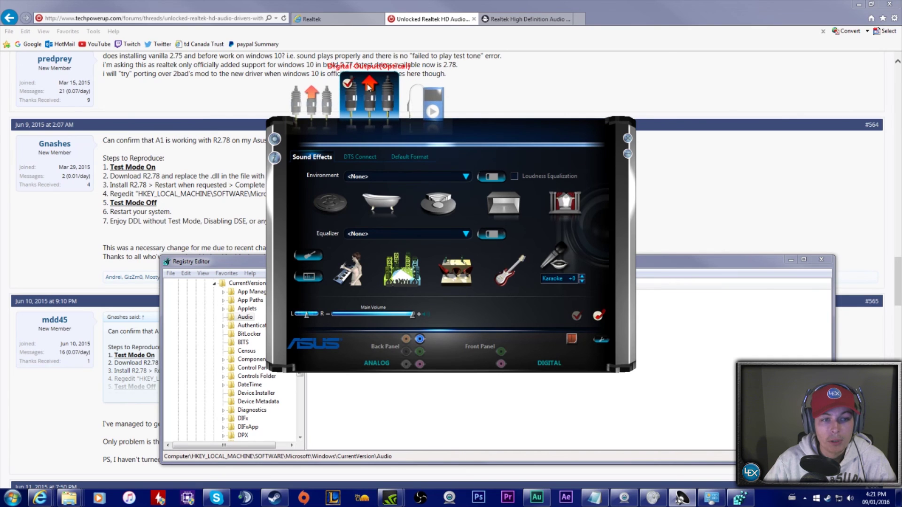
click(409, 158)
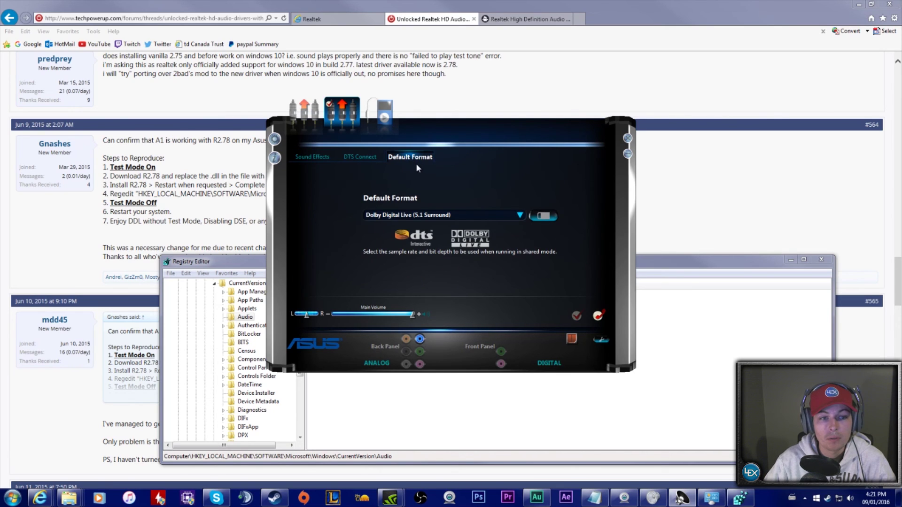
click(520, 215)
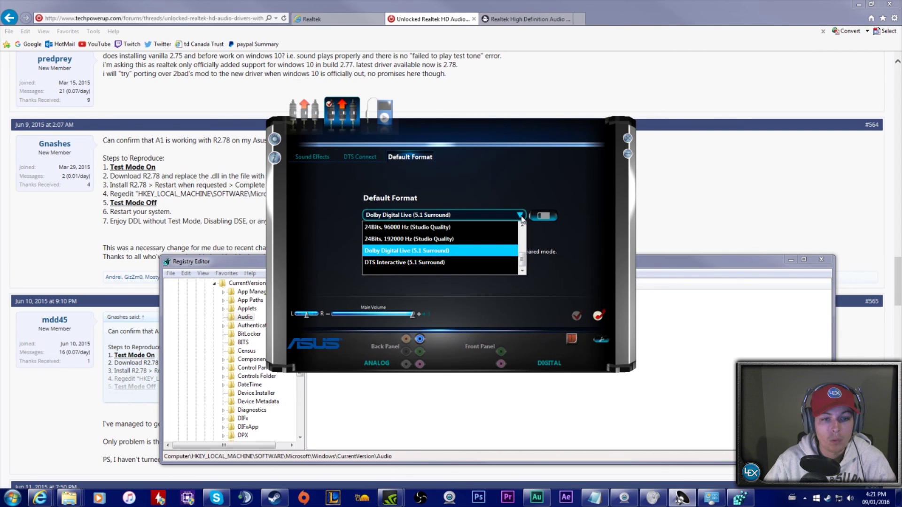
drag(522, 259, 522, 230)
click(521, 215)
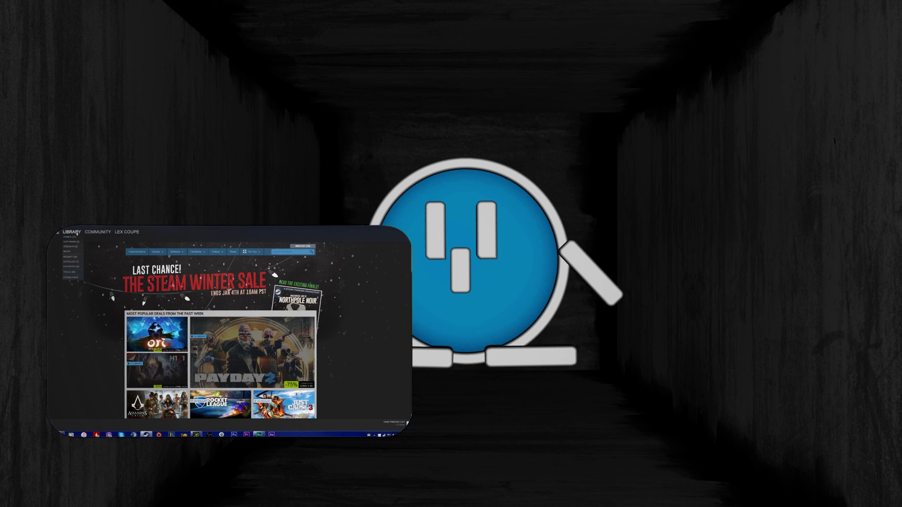
click(78, 234)
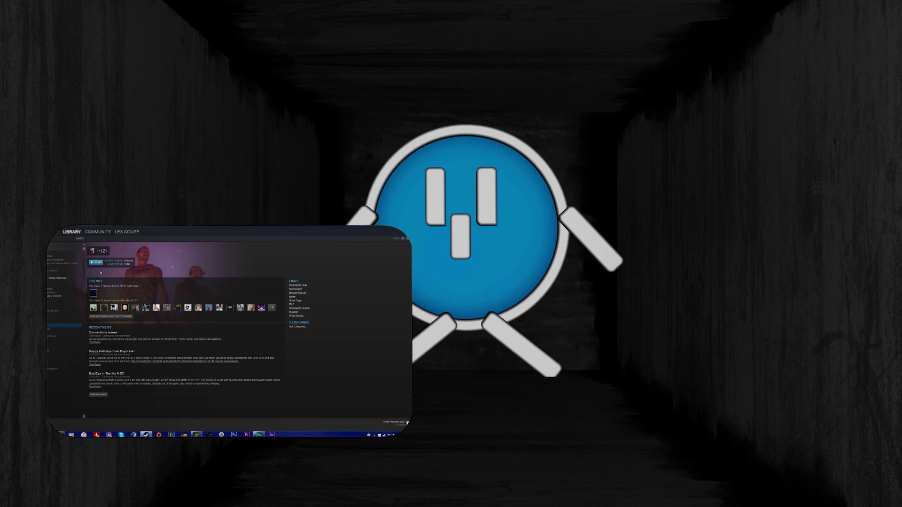